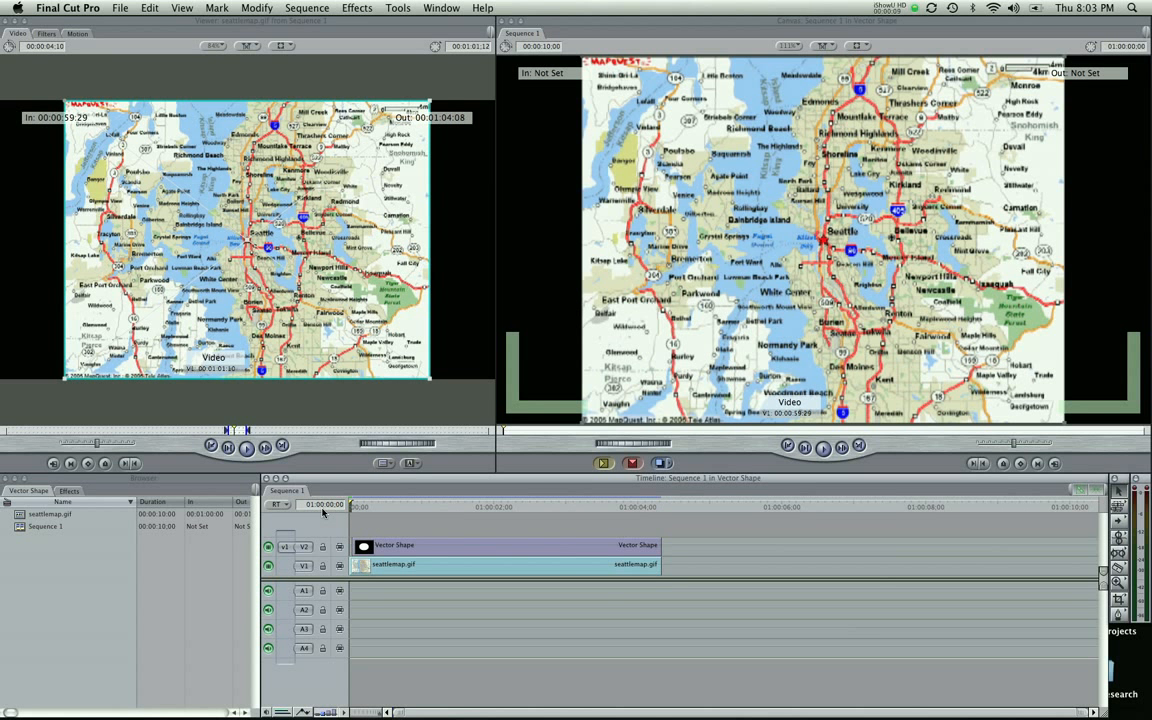
Step: Play and scrub through the sequence to preview the circle animation over the Seattle map
key("space")
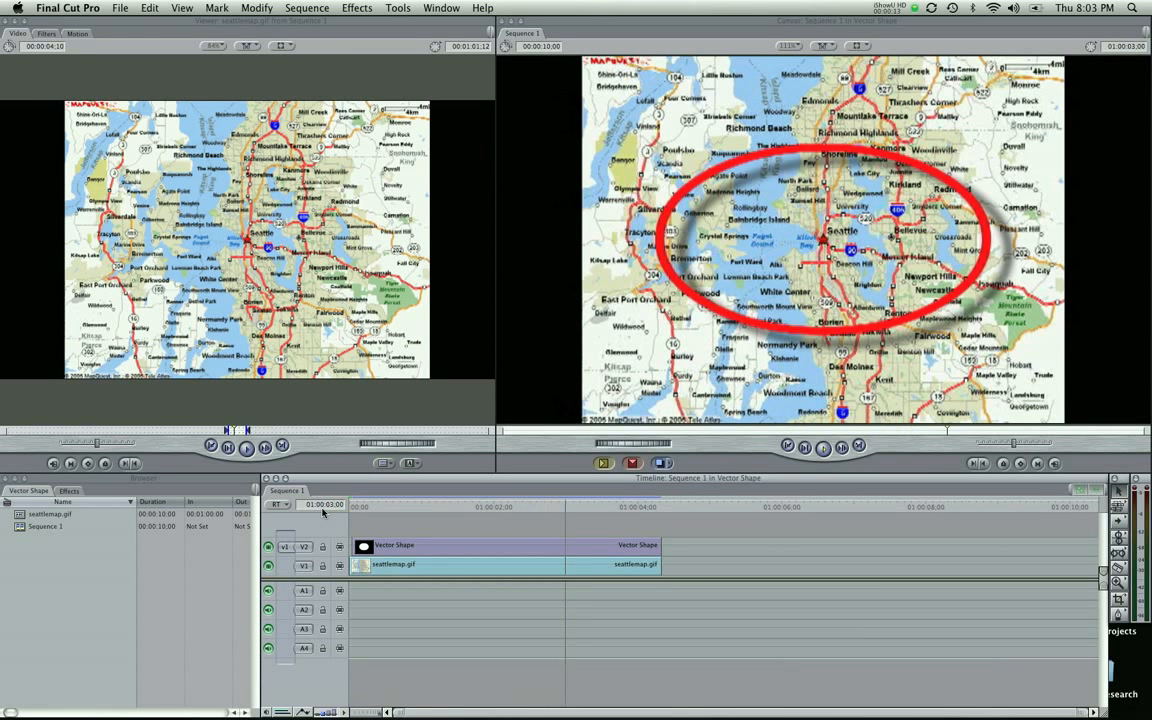
key("space")
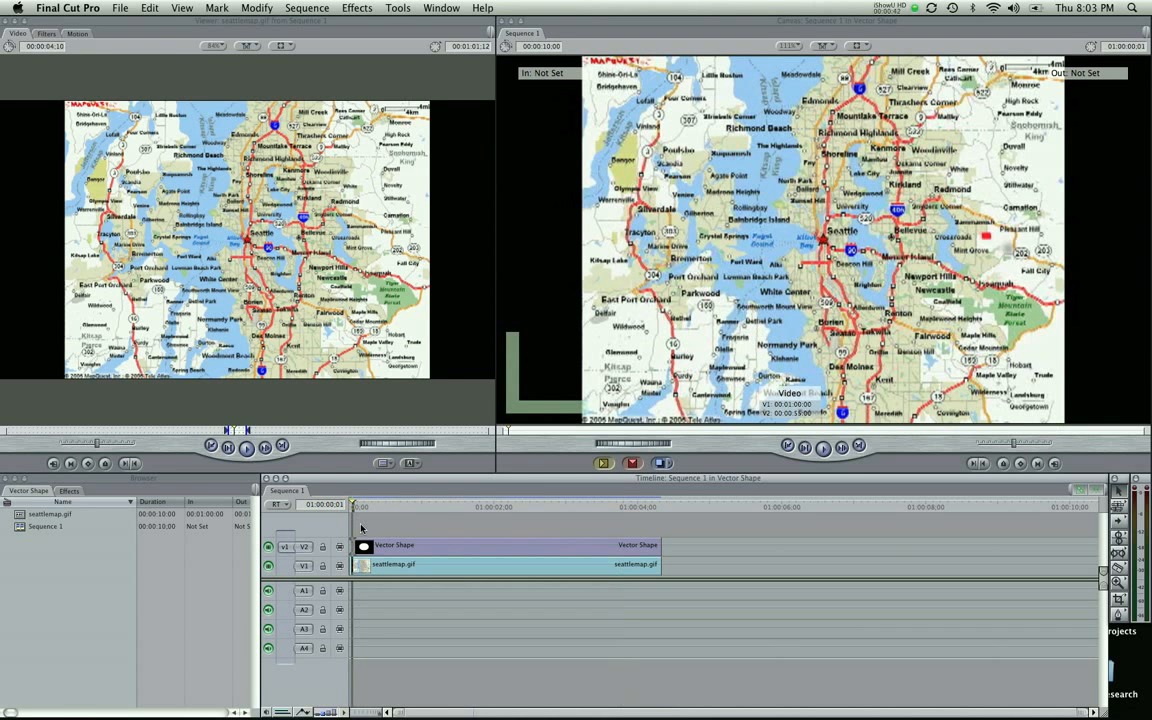
left_click_drag(361, 528, 487, 520)
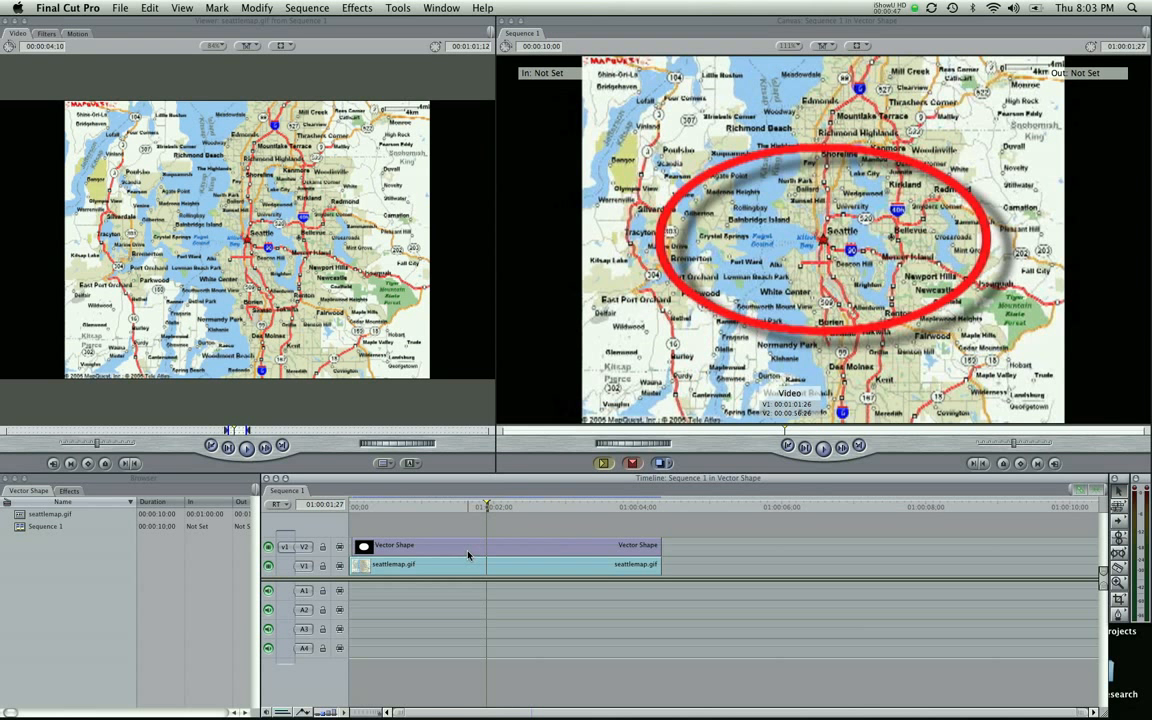
Step: Delete the existing Vector Shape clip from track V2 and return the playhead to the start of the sequence
left_click(468, 554)
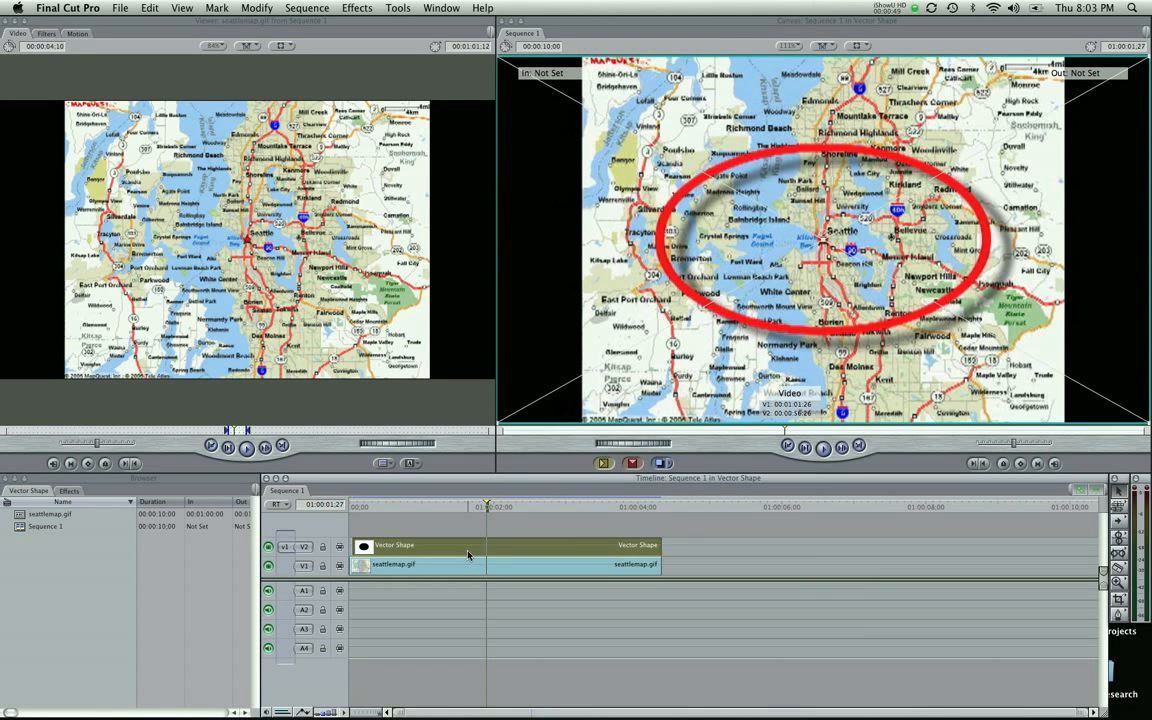
key("Delete")
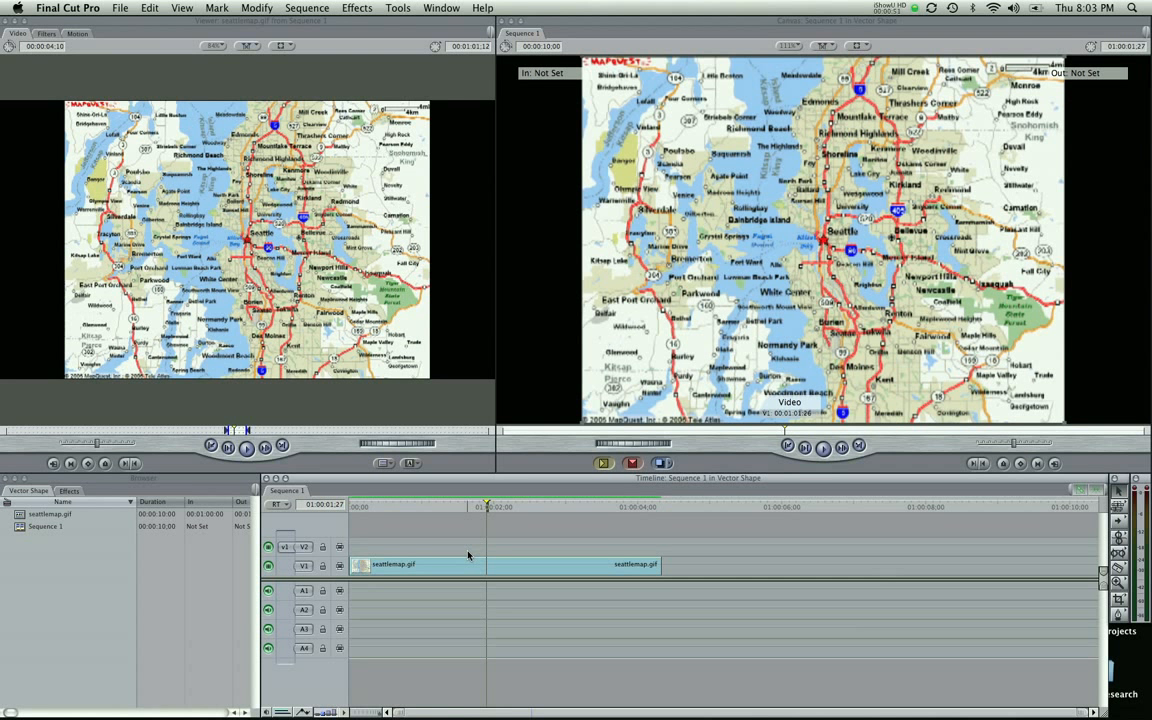
left_click_drag(432, 508, 330, 517)
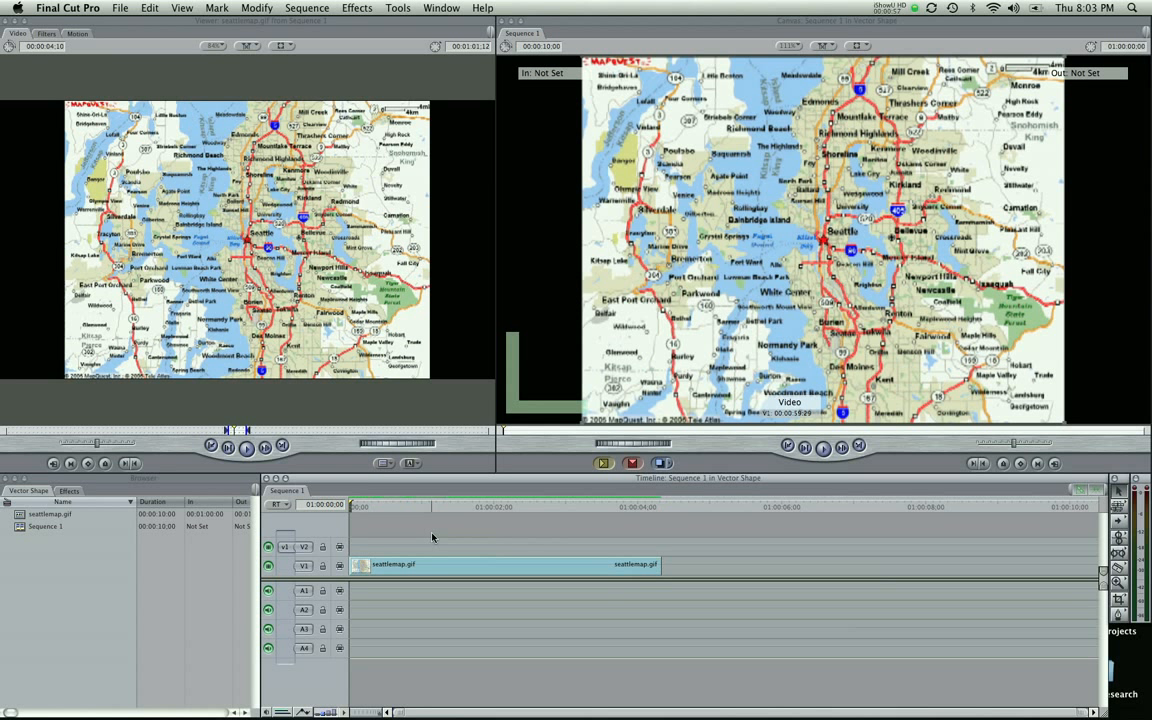
left_click(432, 564)
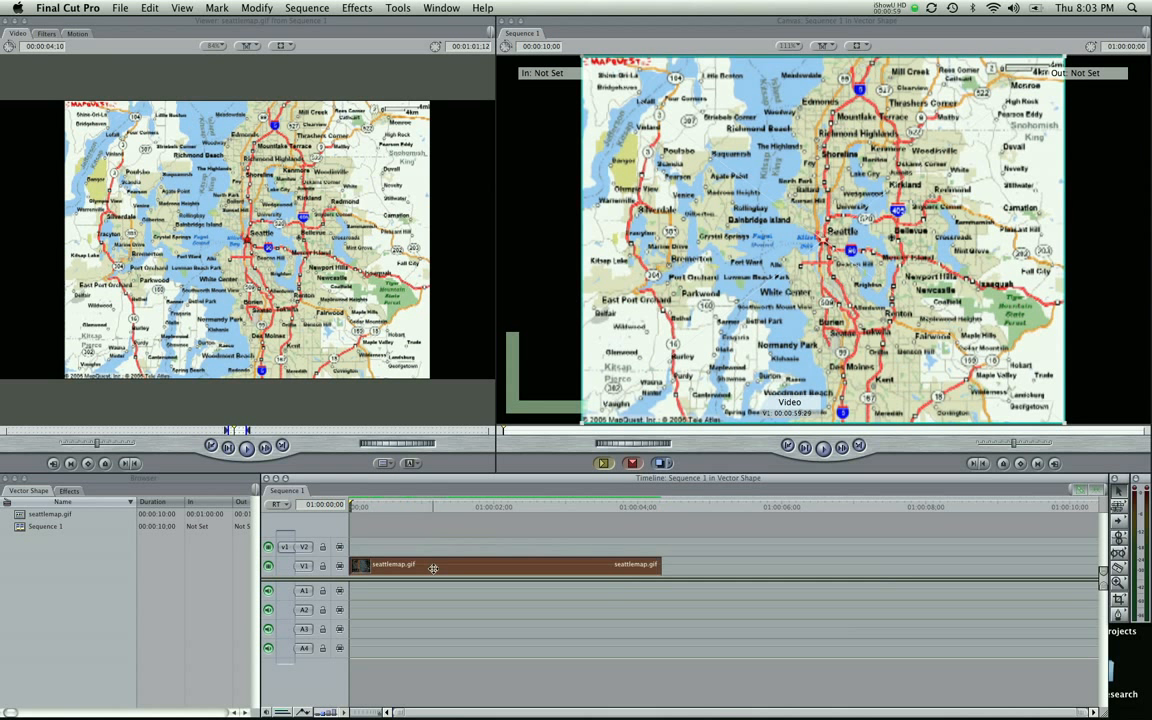
left_click(425, 548)
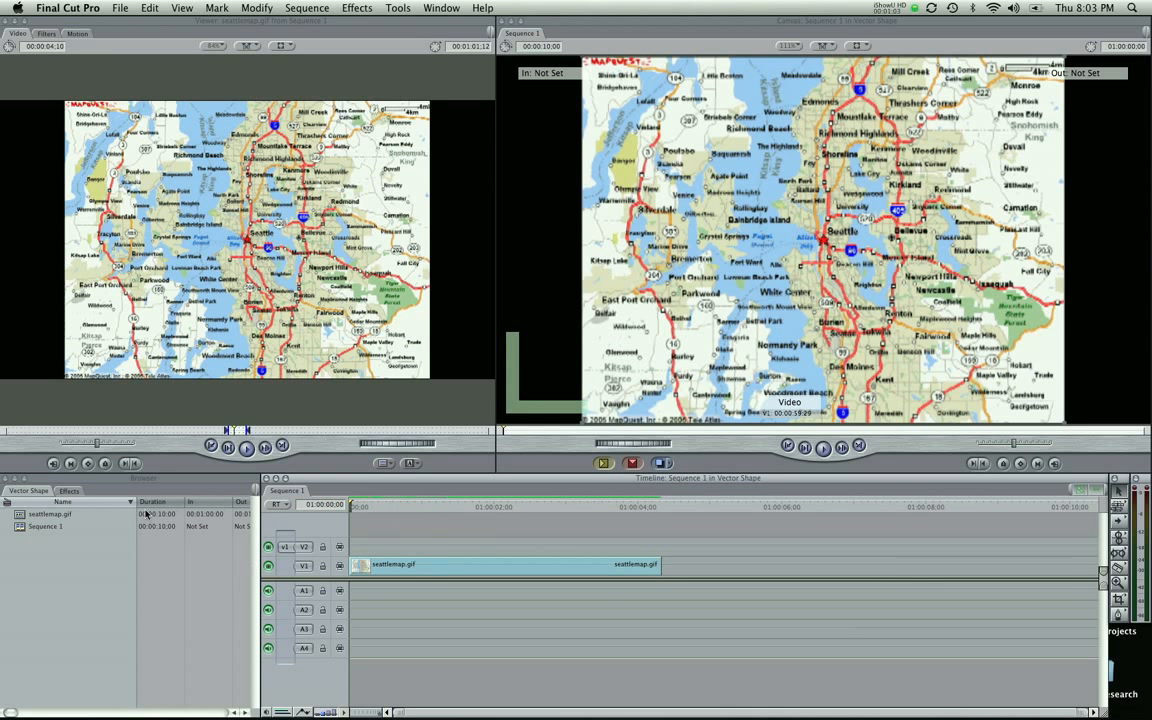
left_click(45, 563)
left_click(455, 548)
Step: Add a Boris Vector Shape generator to track V2 above the map clip and trim it to end with the map
left_click(408, 464)
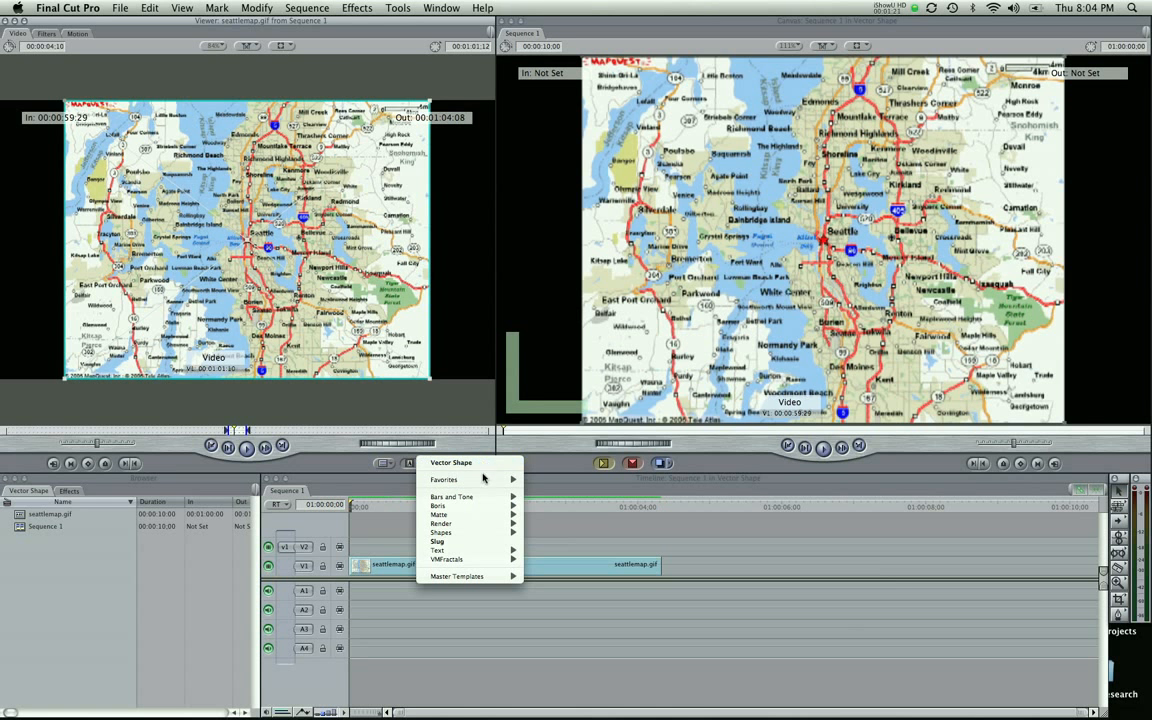
mouse_move(484, 507)
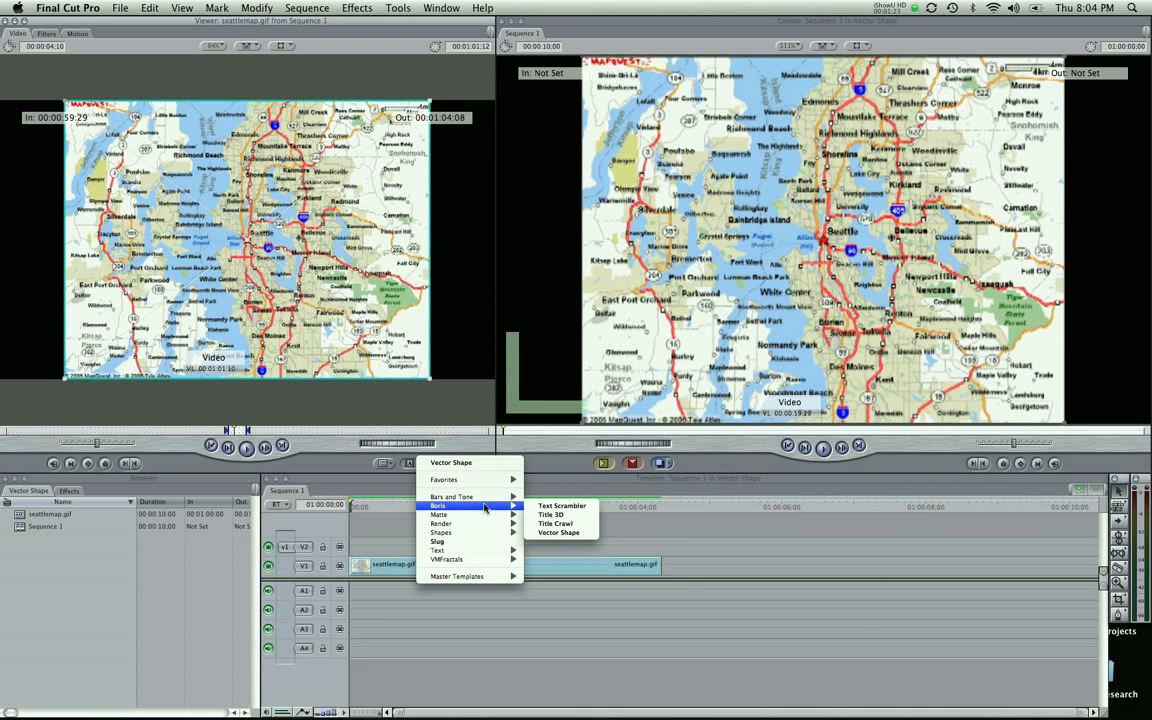
left_click(545, 533)
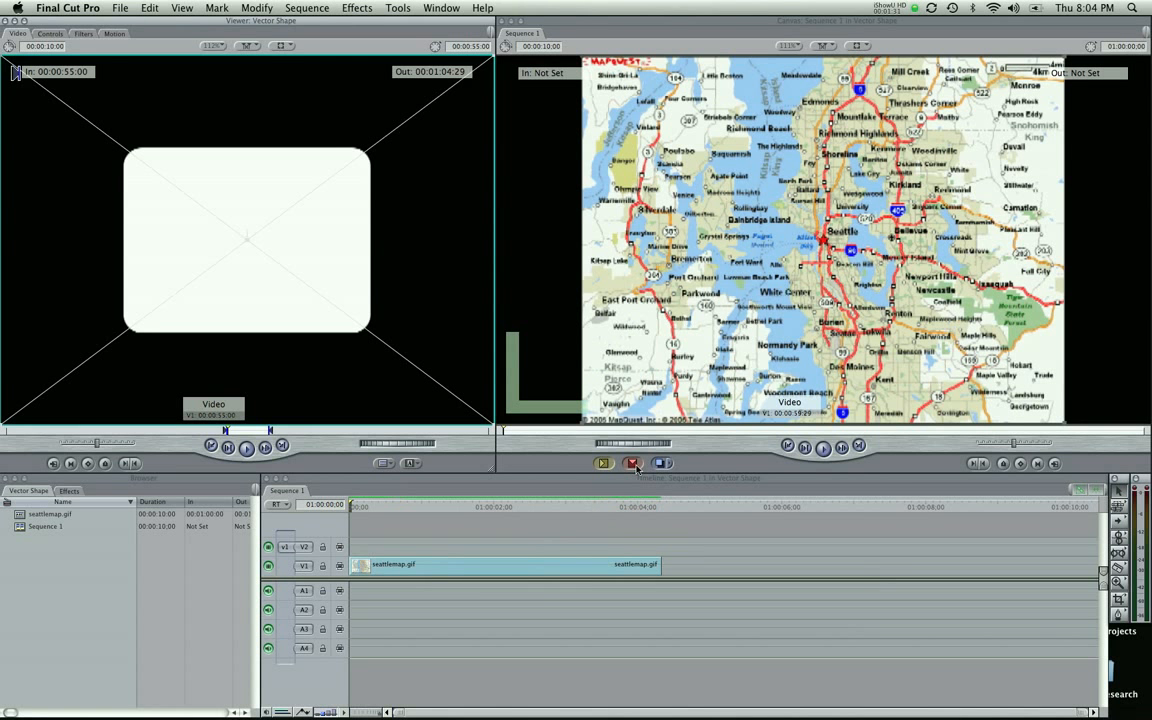
left_click(357, 548)
key("F10")
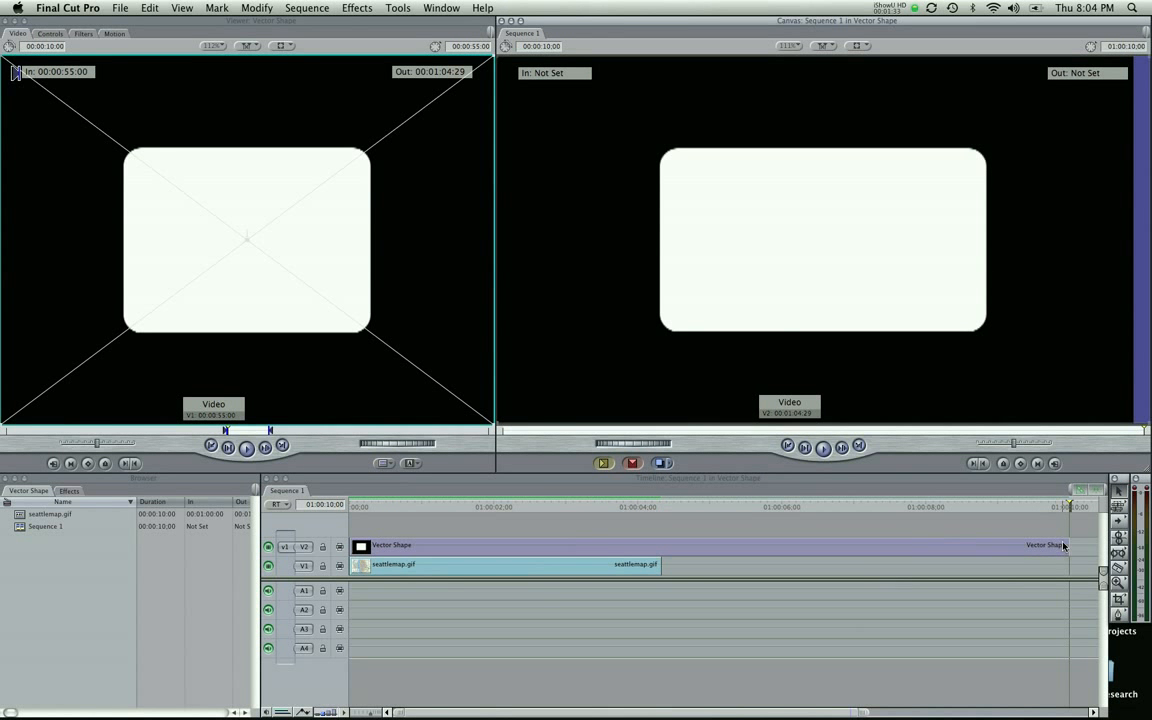
left_click_drag(1066, 547, 652, 544)
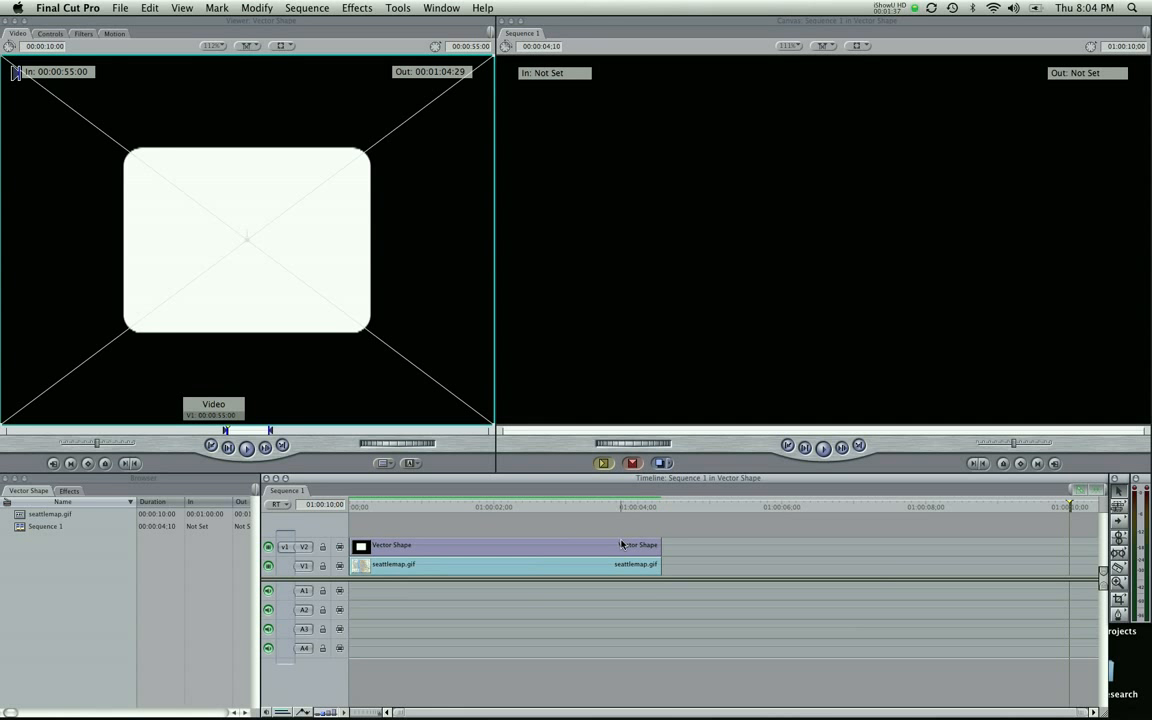
Step: Open the V2 Vector Shape clip's parameter controls and park the playhead over the clip at 01:00:00;16
double_click(622, 543)
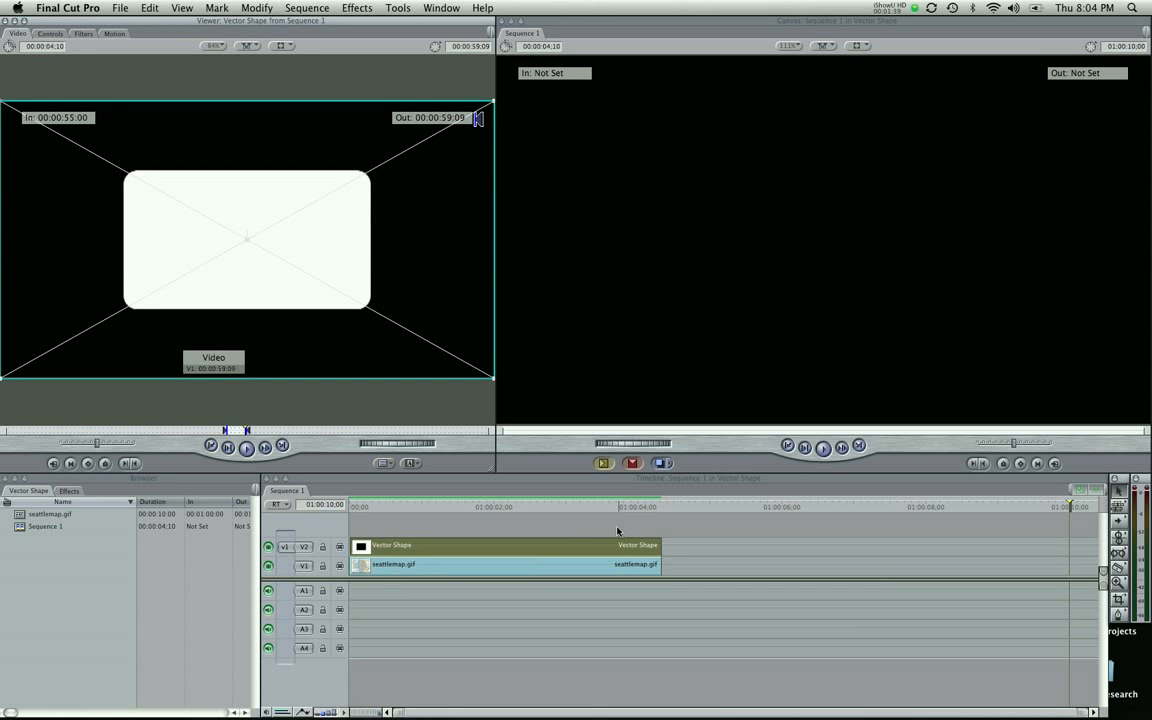
left_click(46, 36)
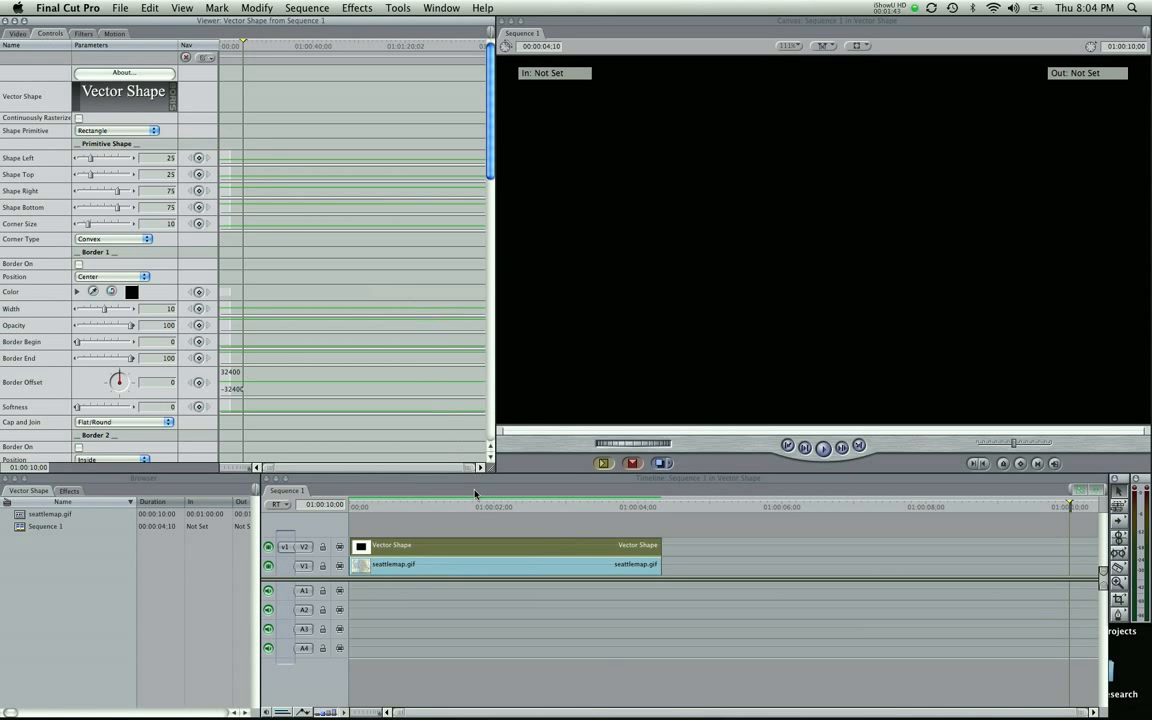
left_click(514, 507)
left_click_drag(514, 507, 388, 507)
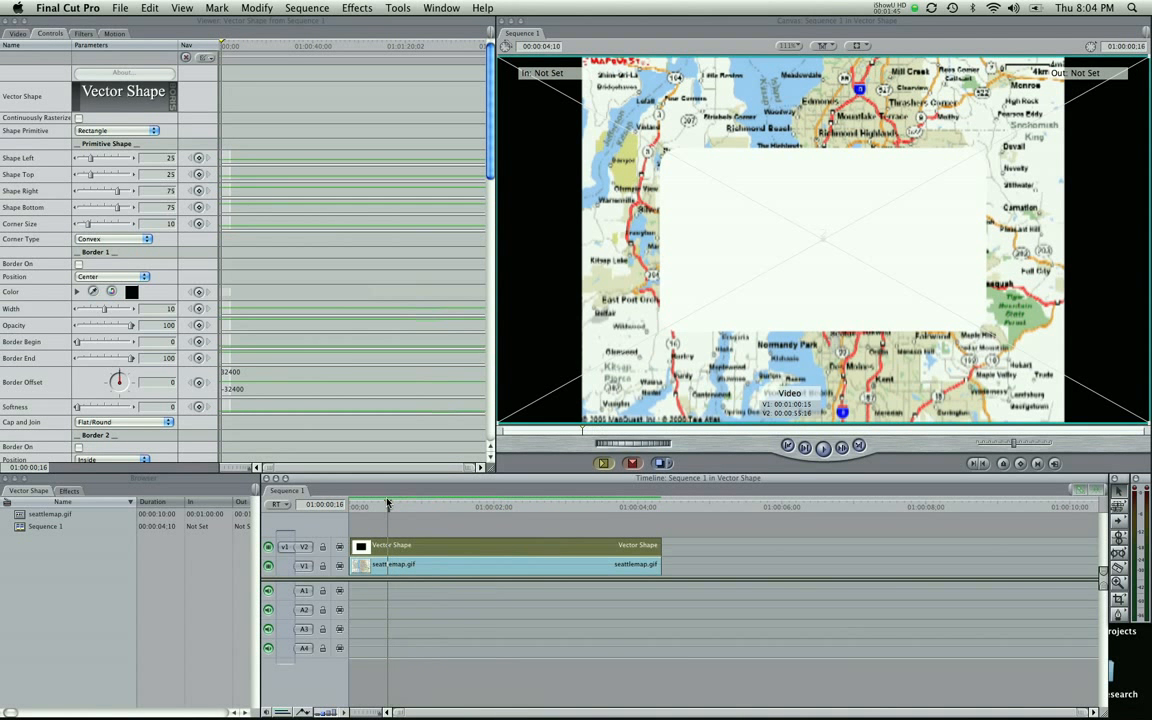
Step: Try the Oval shape primitive on the vector shape and switch it back to Rectangle
left_click(125, 131)
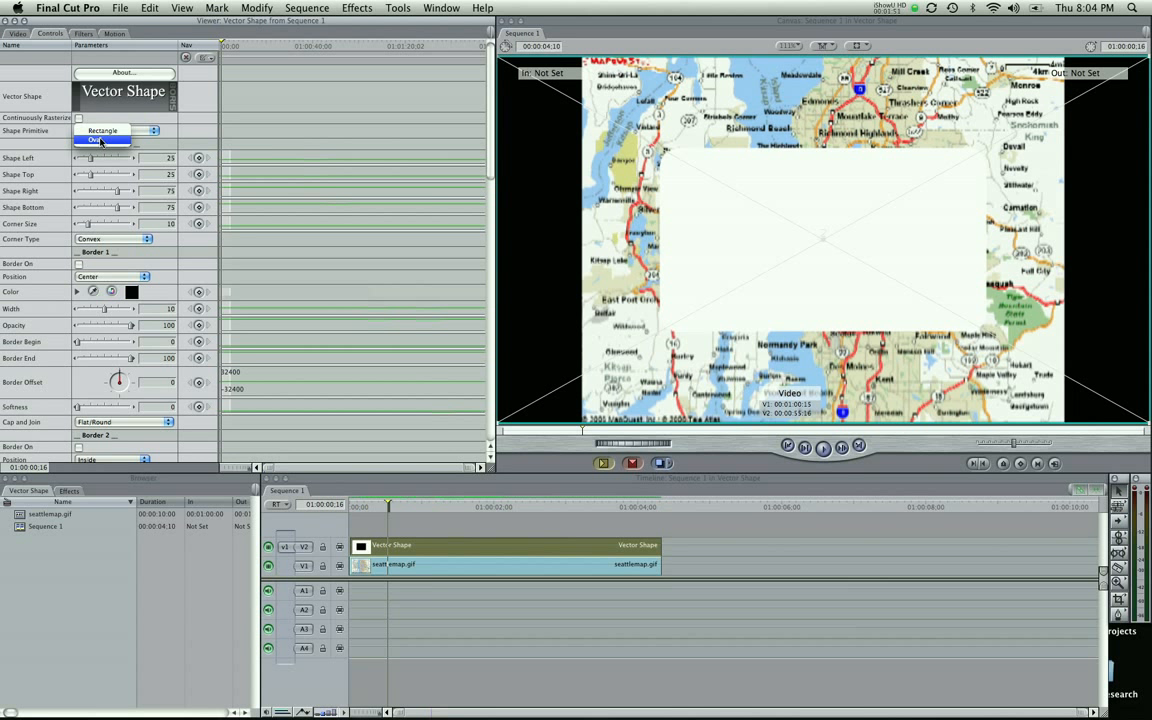
left_click(100, 141)
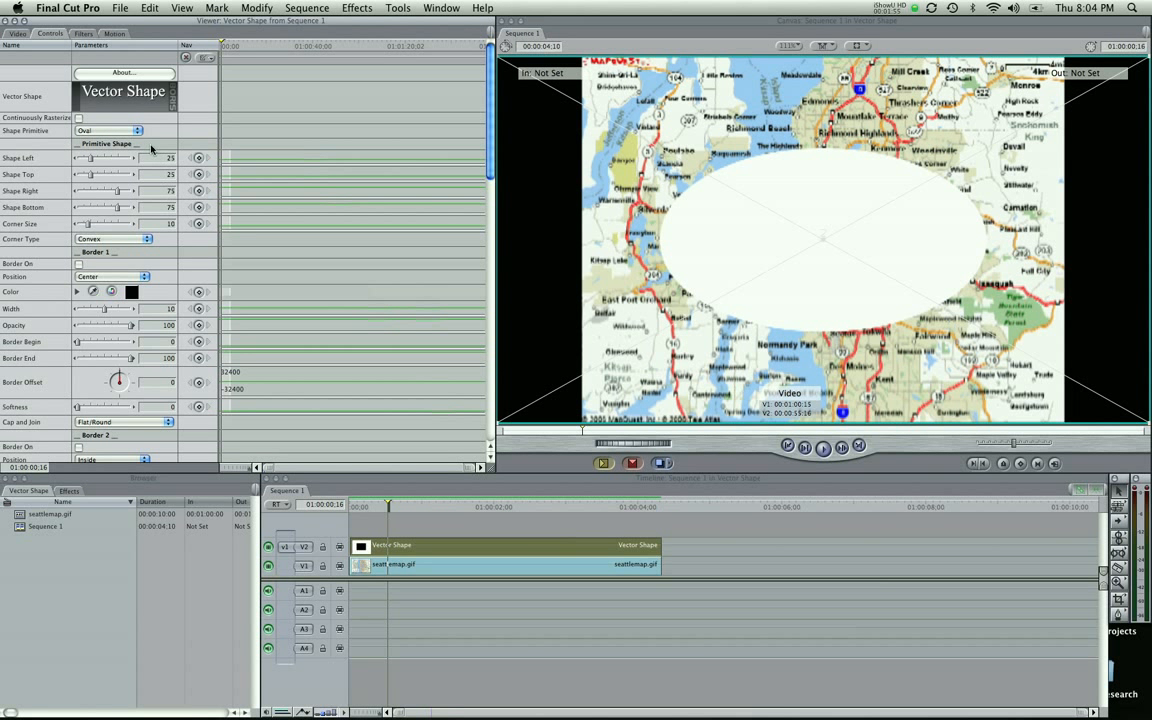
left_click(122, 127)
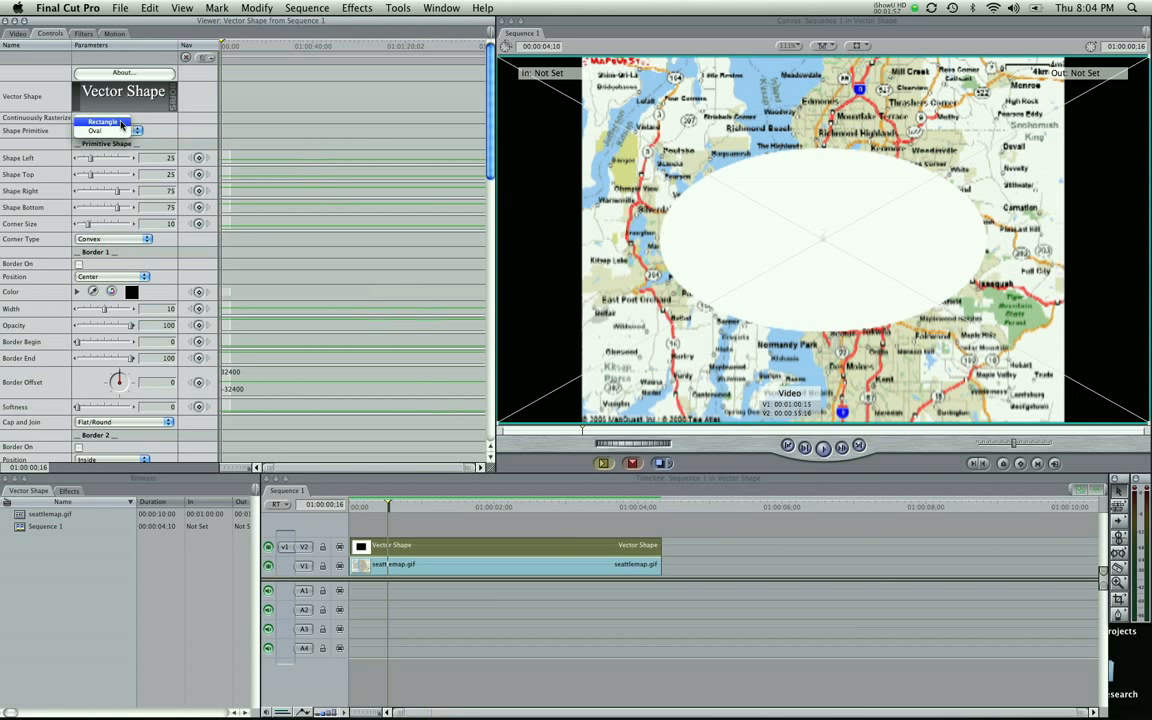
left_click(104, 122)
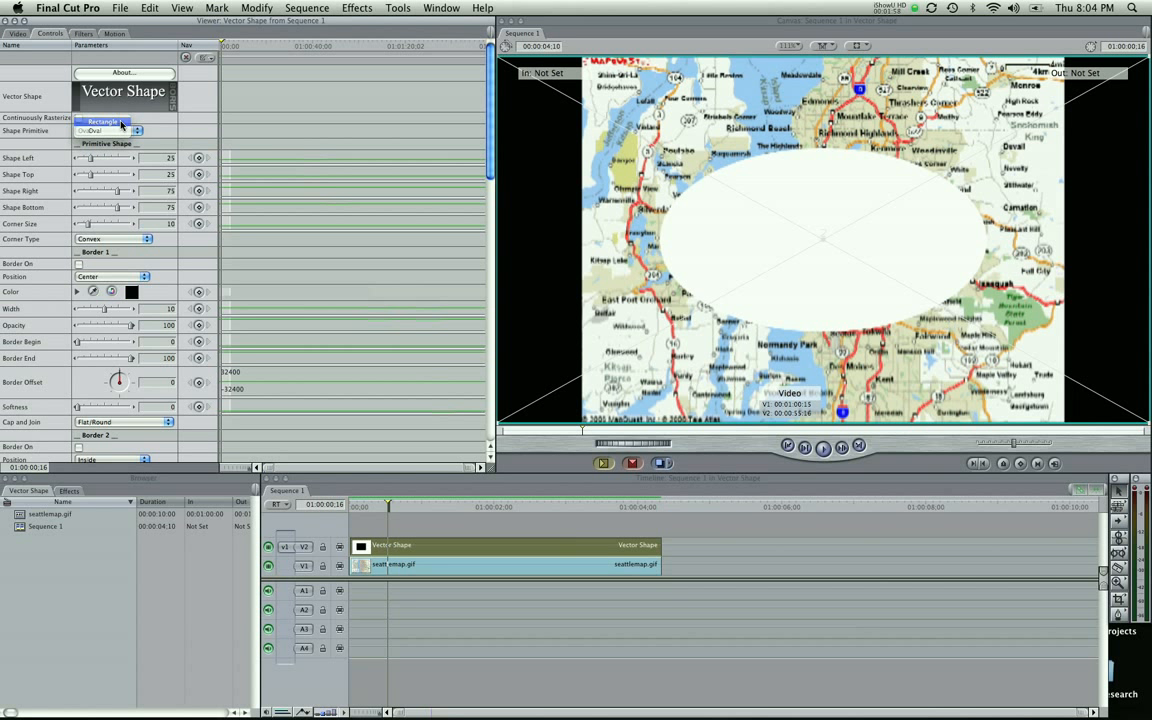
Step: Try the Concave corner type on the rectangle and set the corner type back to Convex
left_click(99, 242)
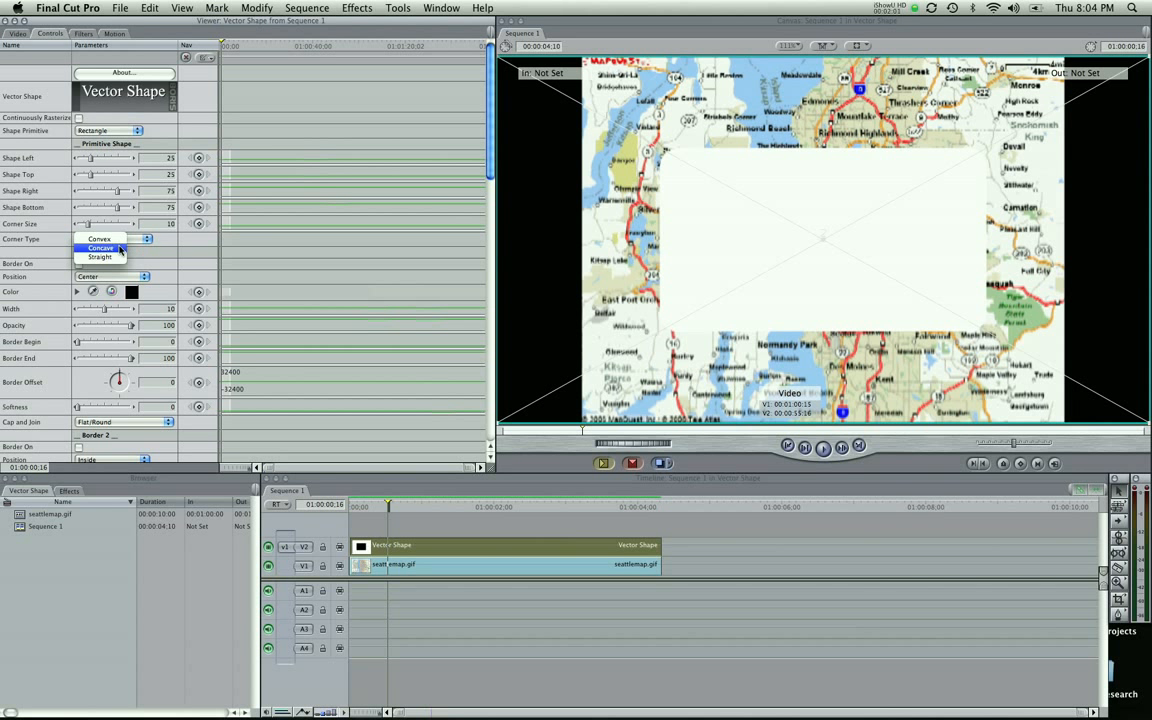
left_click(119, 250)
left_click(110, 238)
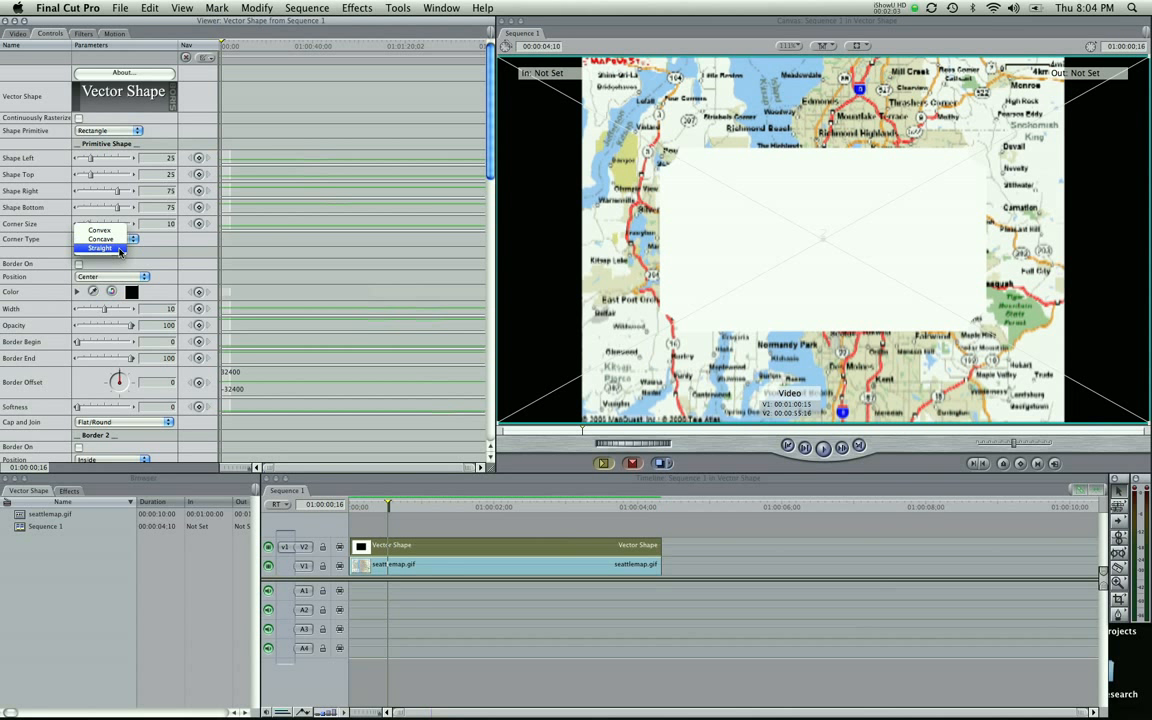
left_click(113, 241)
left_click(113, 241)
left_click(100, 205)
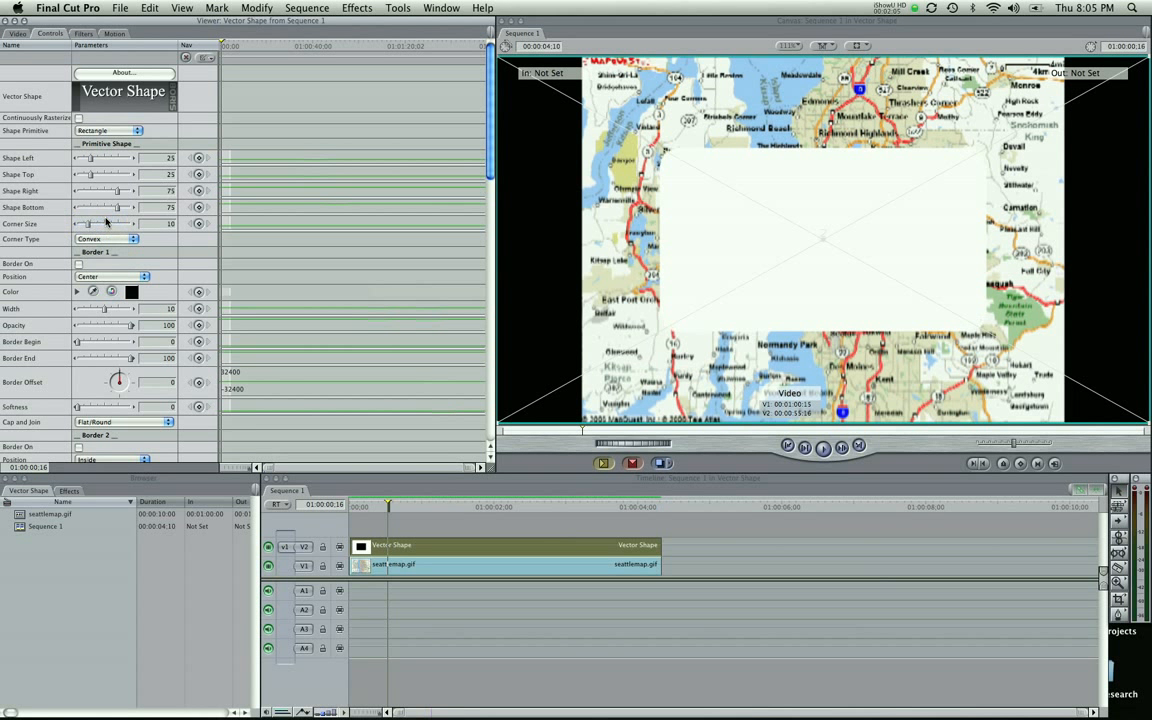
left_click(161, 245)
left_click(167, 240)
Step: Set the vector shape's primitive to Oval
left_click(117, 130)
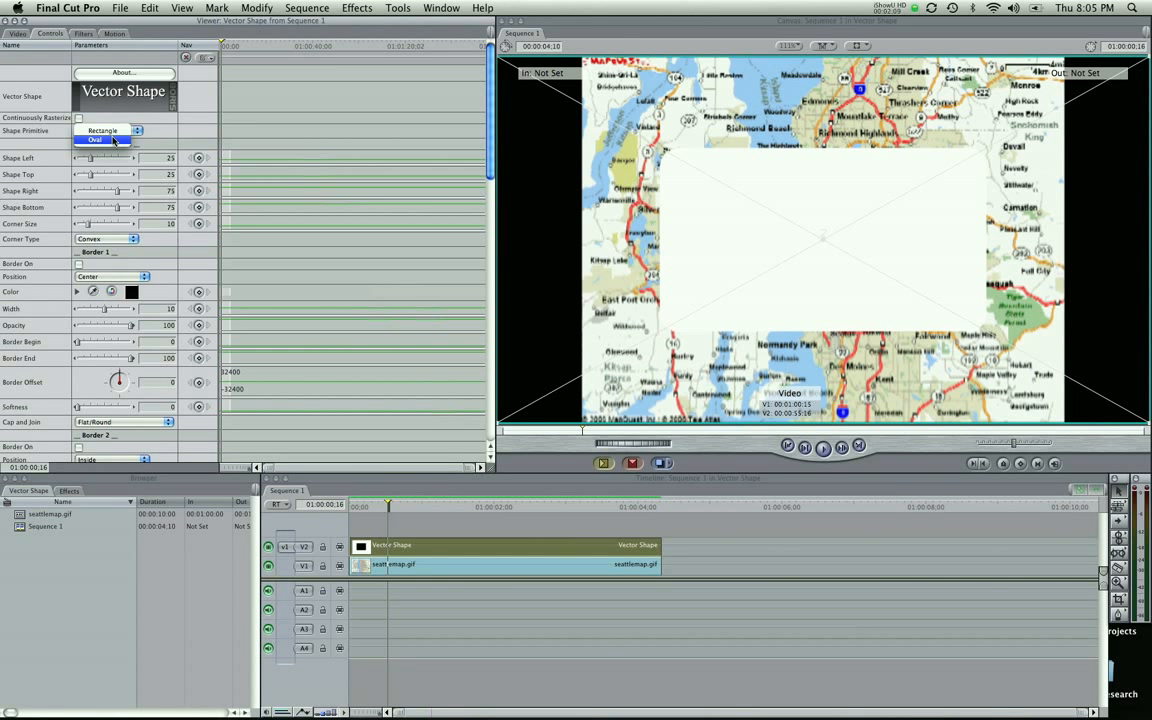
left_click(113, 140)
left_click(138, 129)
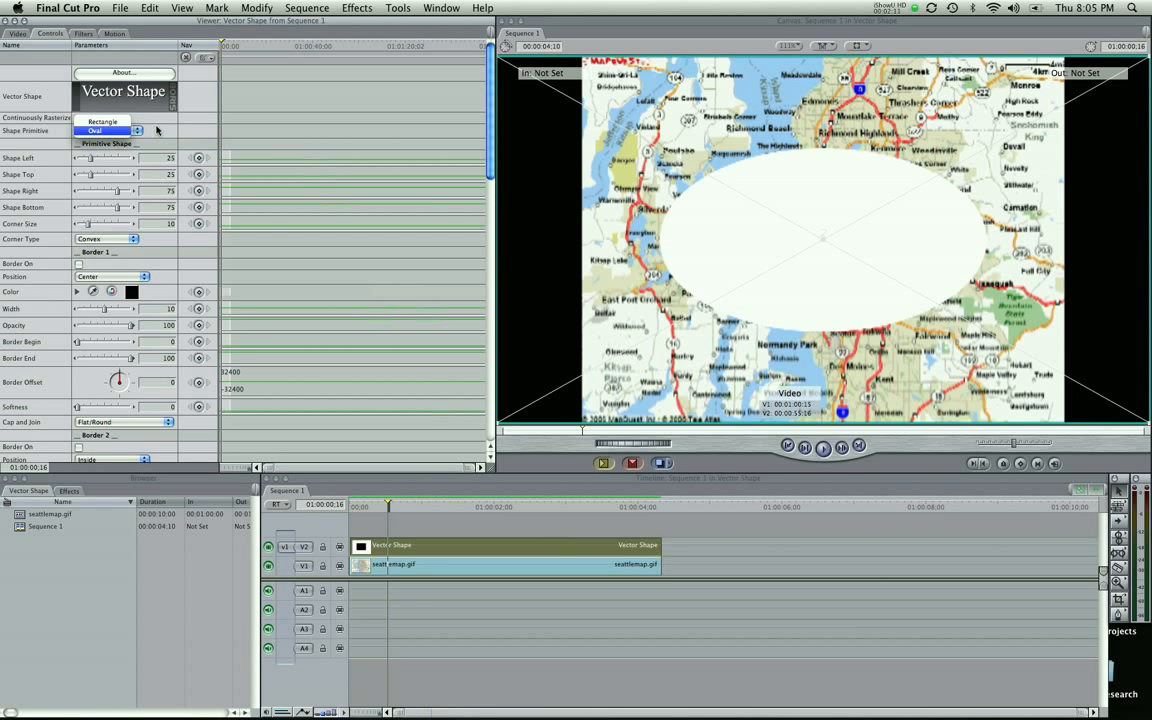
left_click(143, 118)
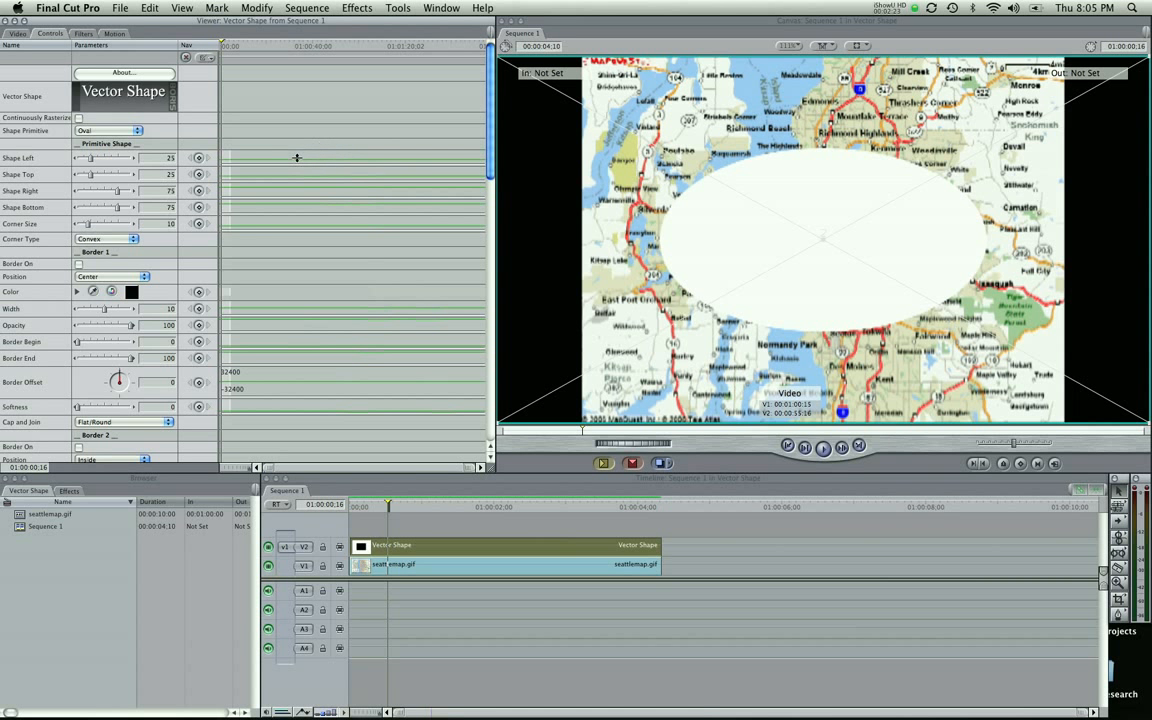
Step: Turn off the oval's shape fill so the map shows through it
scroll(298, 170, "down", 10)
scroll(298, 172, "down", 5)
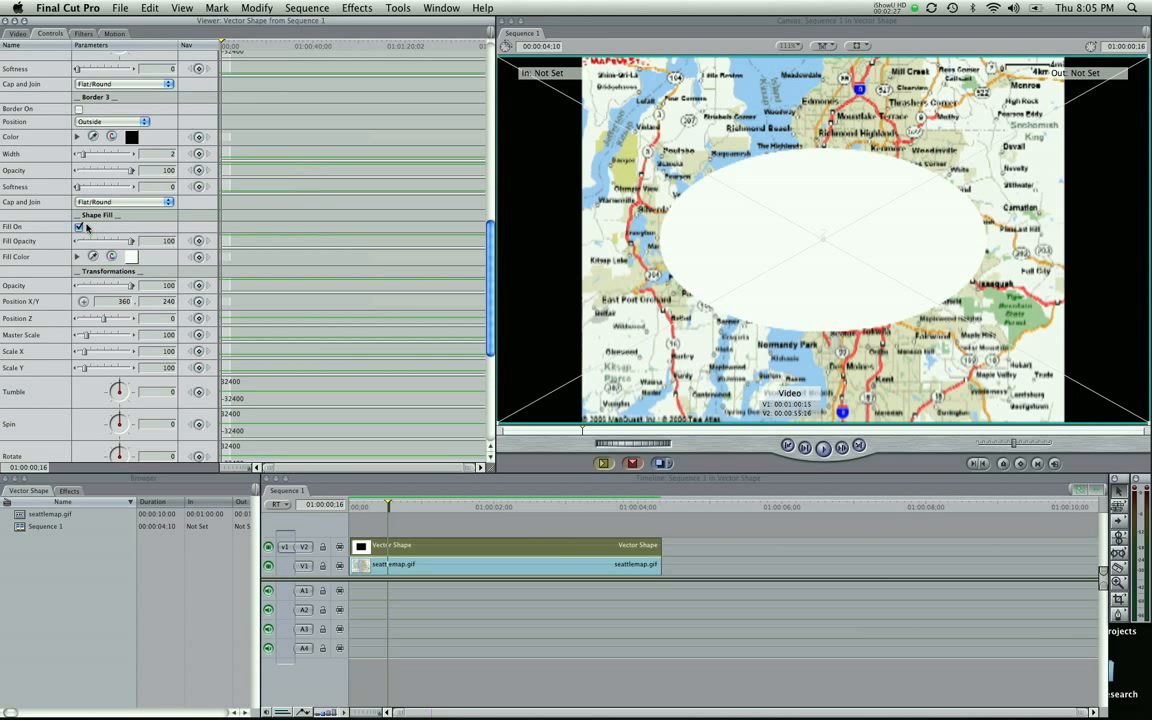
left_click(79, 227)
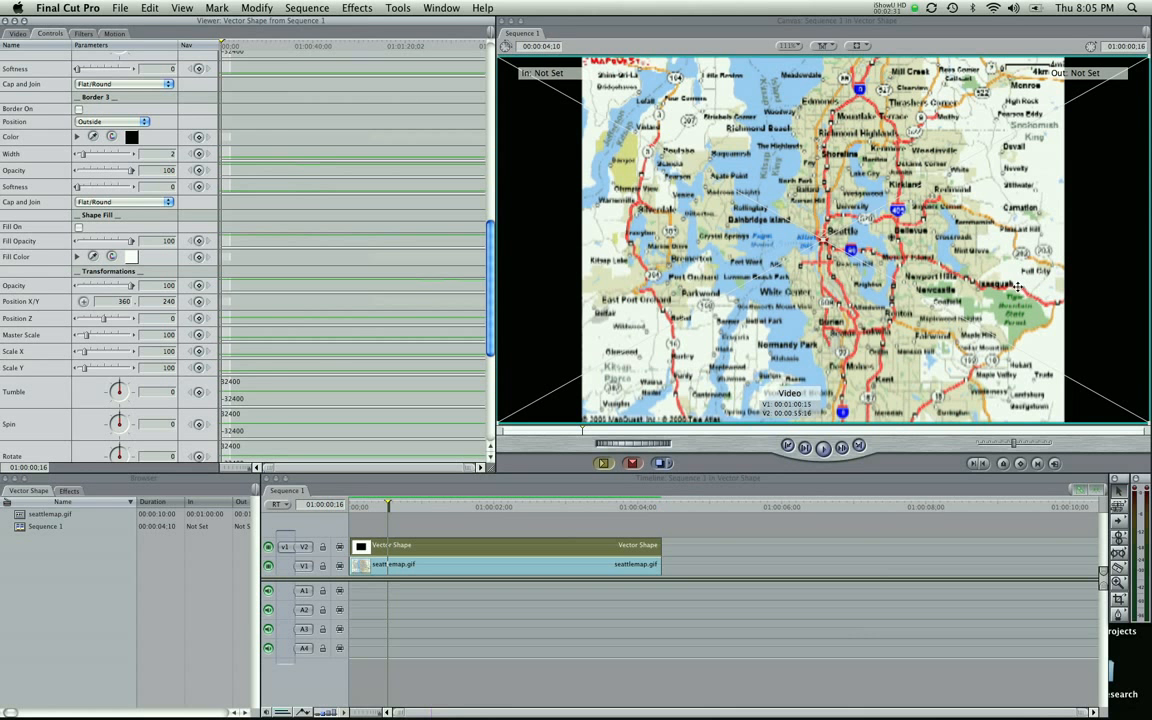
Step: Turn on Border 1 for the oval and set the border color to red
scroll(292, 318, "up", 5)
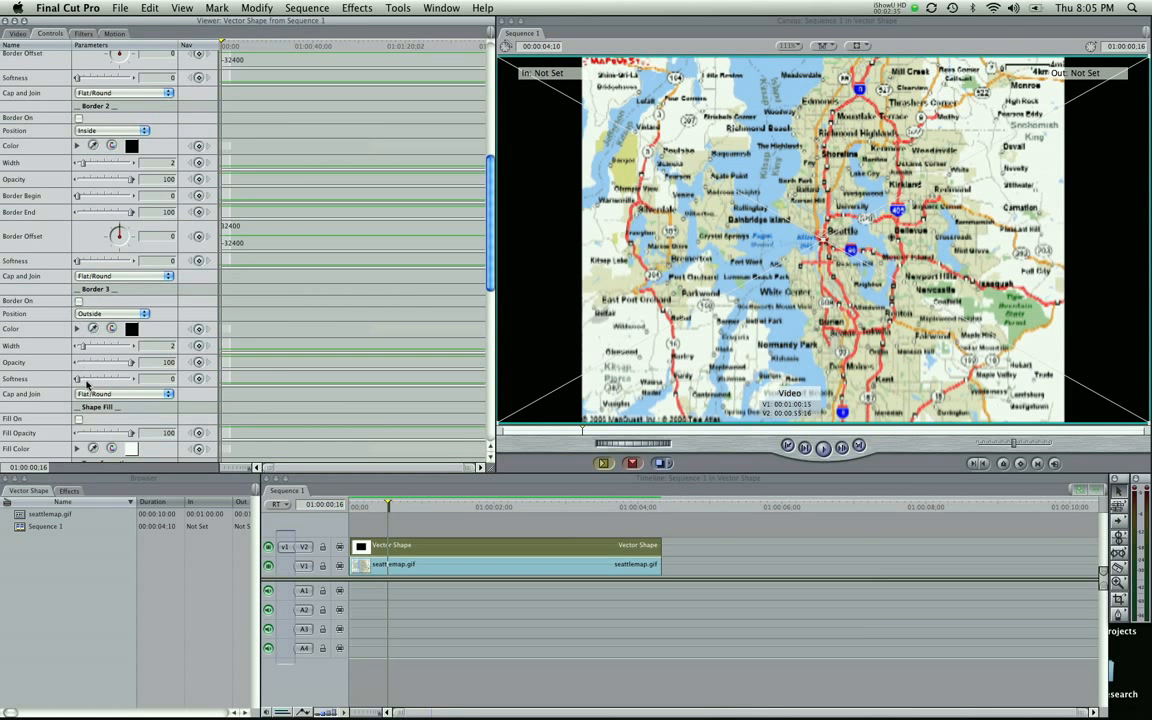
scroll(253, 270, "up", 3)
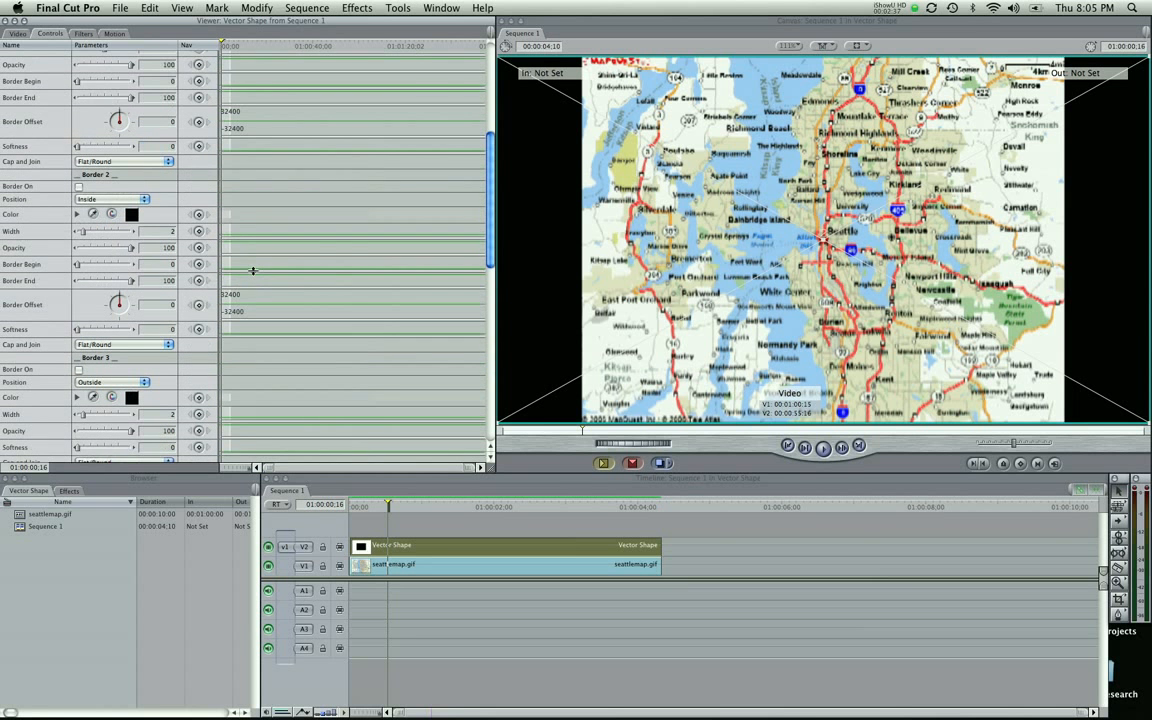
scroll(253, 272, "up", 8)
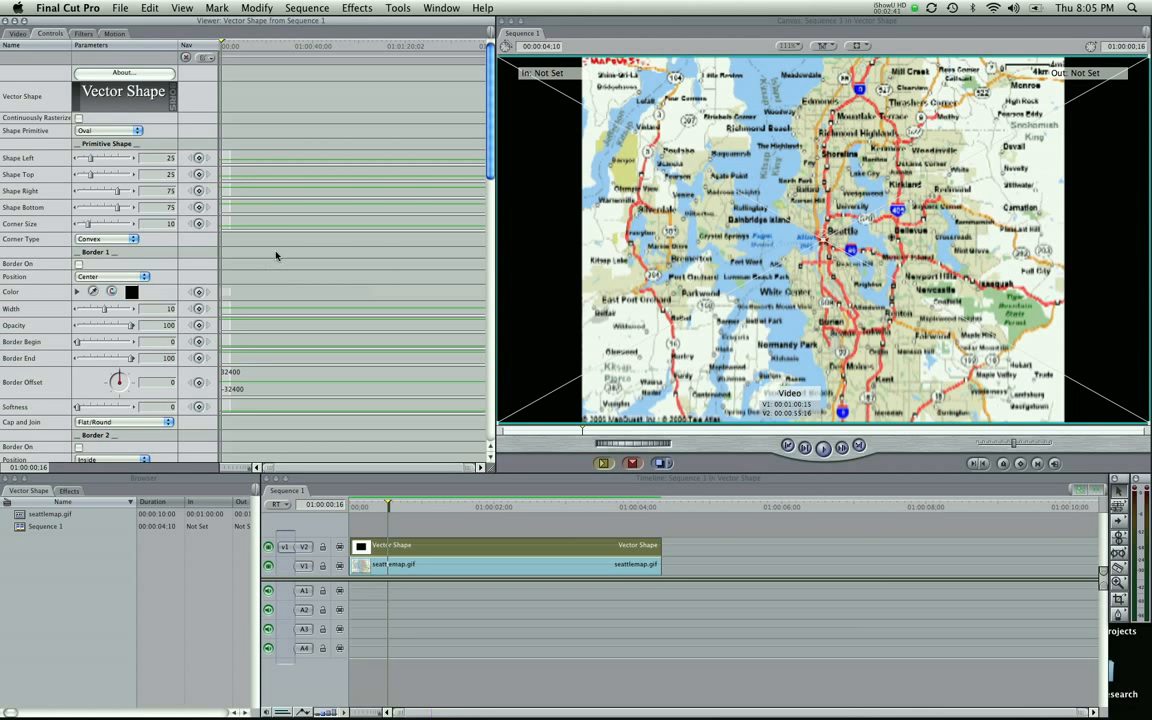
left_click(78, 264)
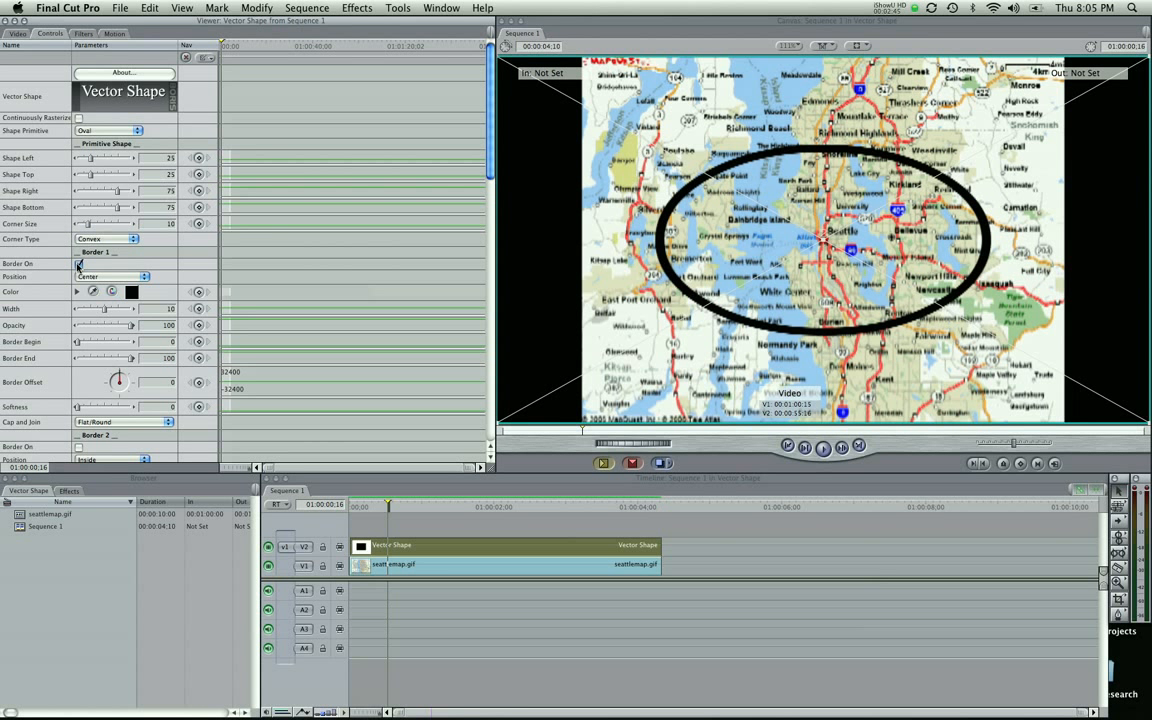
left_click(131, 292)
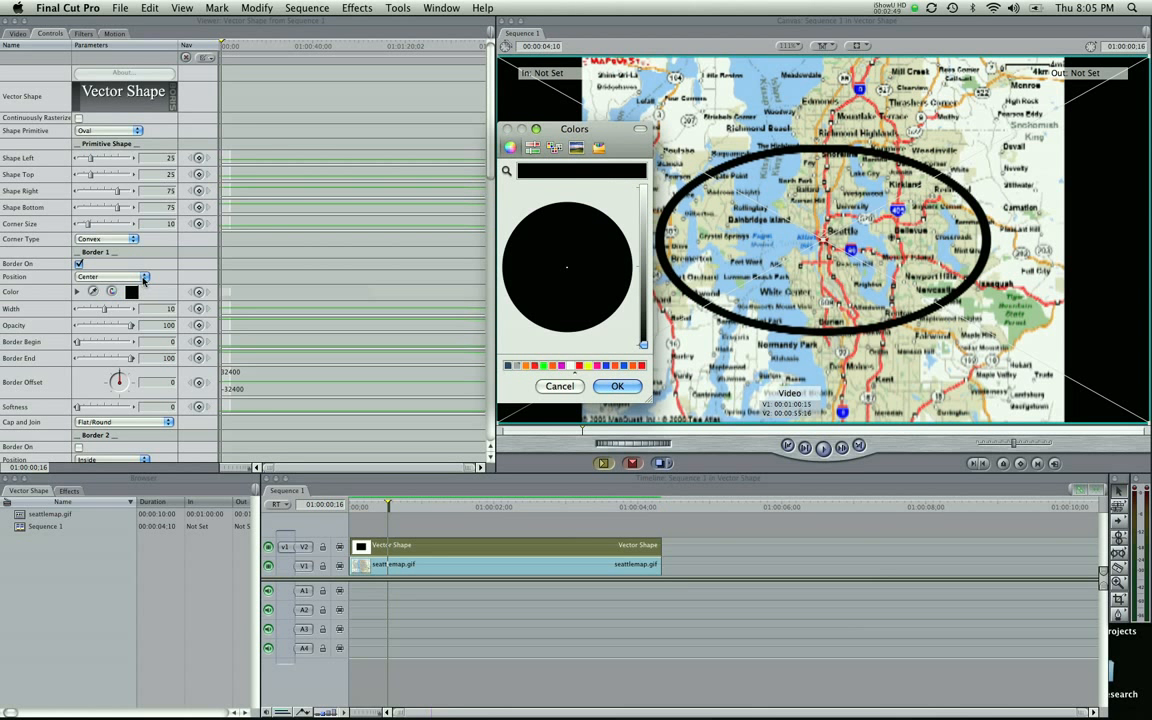
left_click(642, 366)
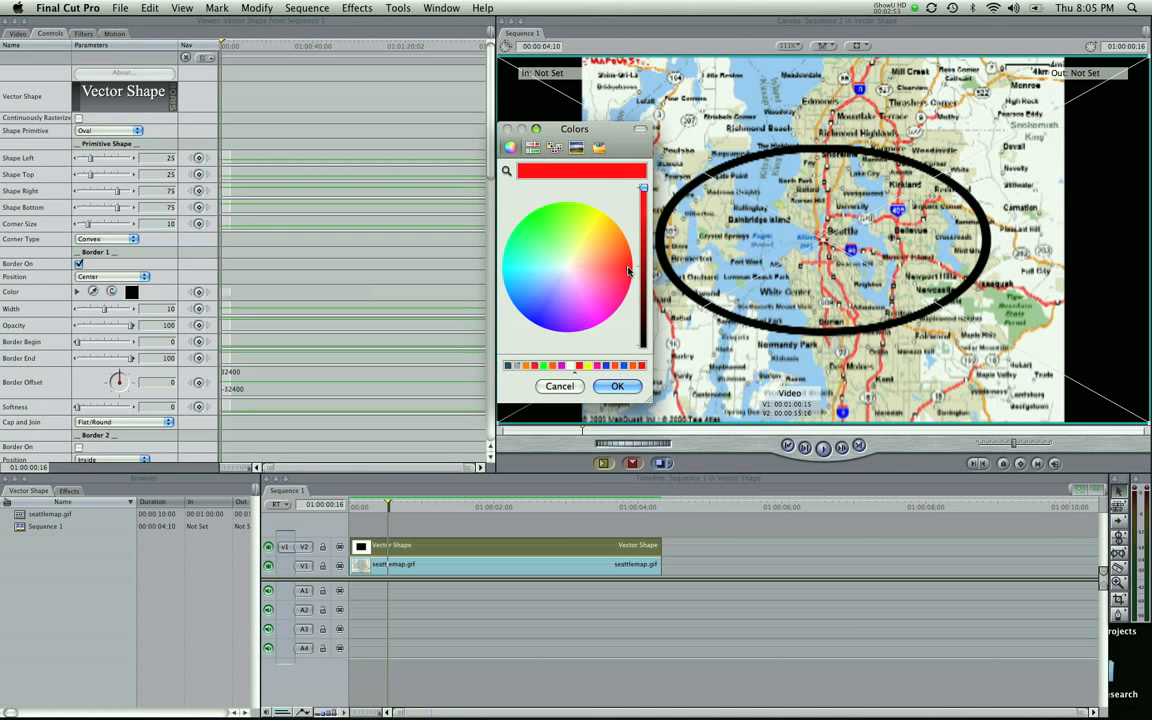
left_click(620, 386)
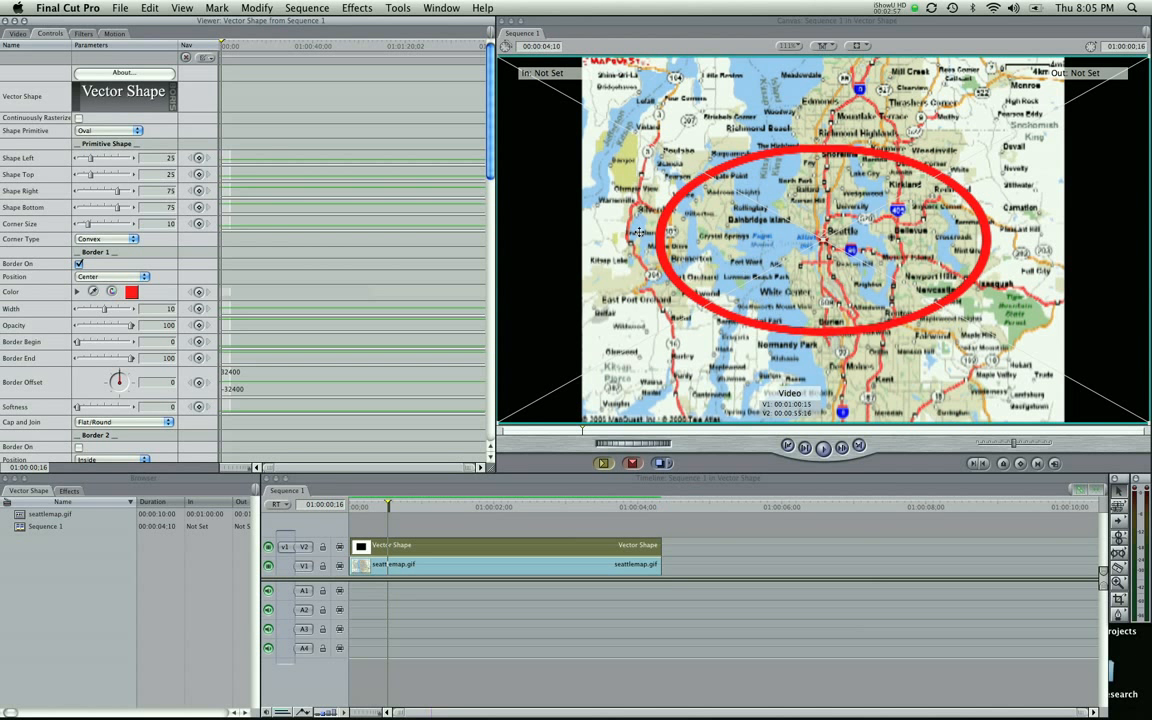
Step: Set Border 1's width to 9, resize the oval to left 33, top 40 and right 71, and position it around Seattle
left_click_drag(100, 310, 101, 311)
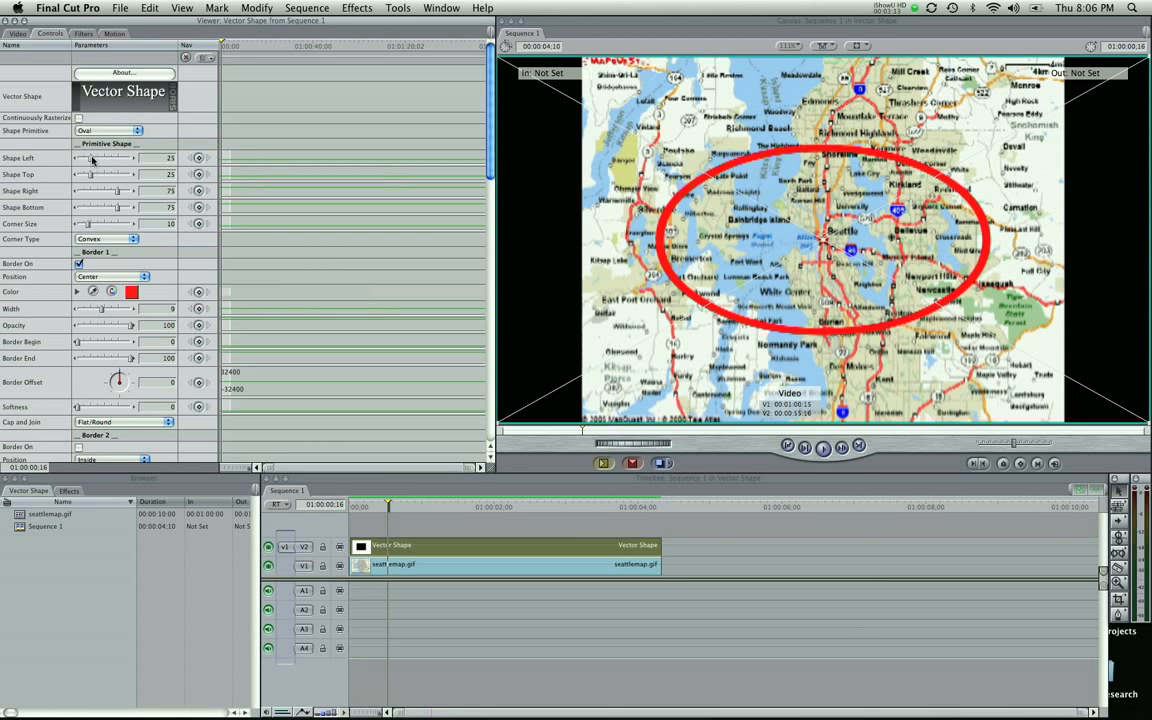
left_click_drag(87, 159, 102, 191)
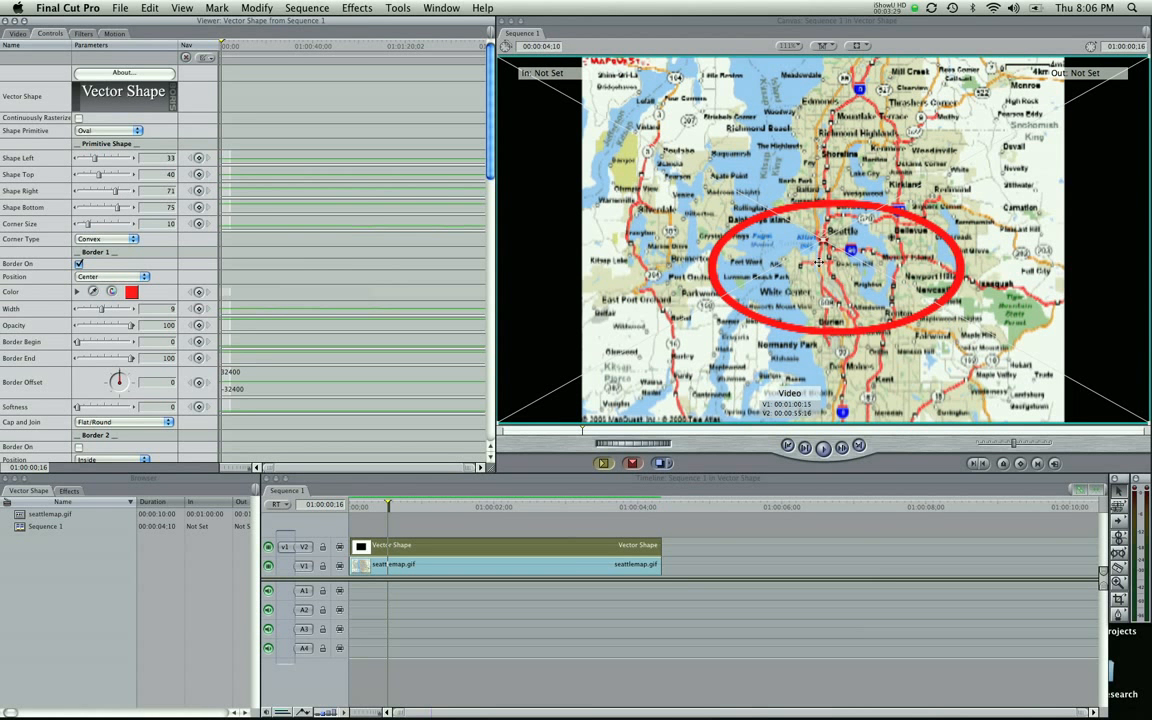
left_click_drag(818, 262, 813, 246)
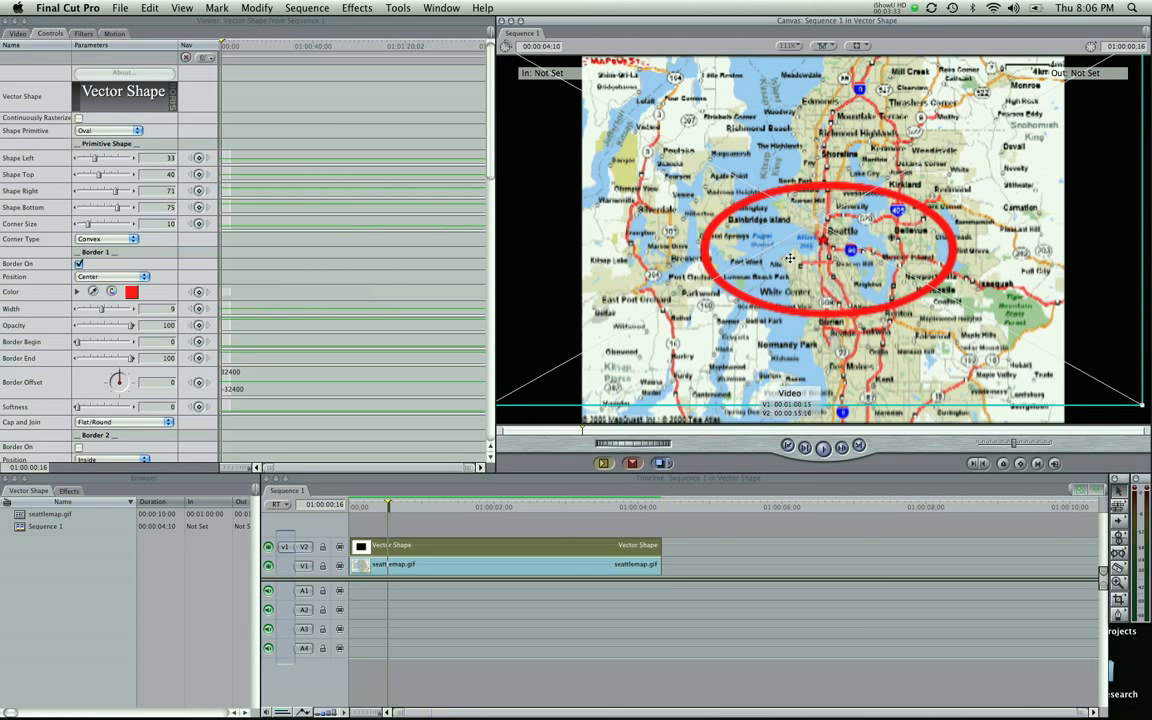
Step: Turn on the Drop Shadow for the vector shape clip and adjust the shadow's softness
left_click(113, 33)
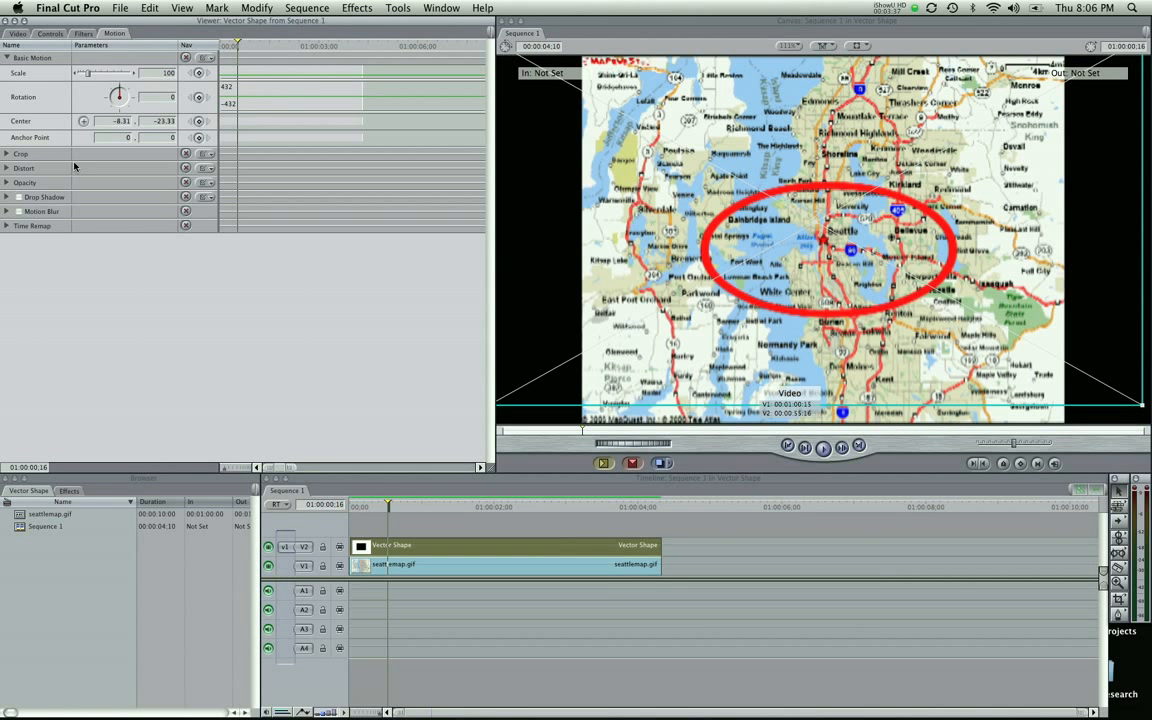
left_click(18, 198)
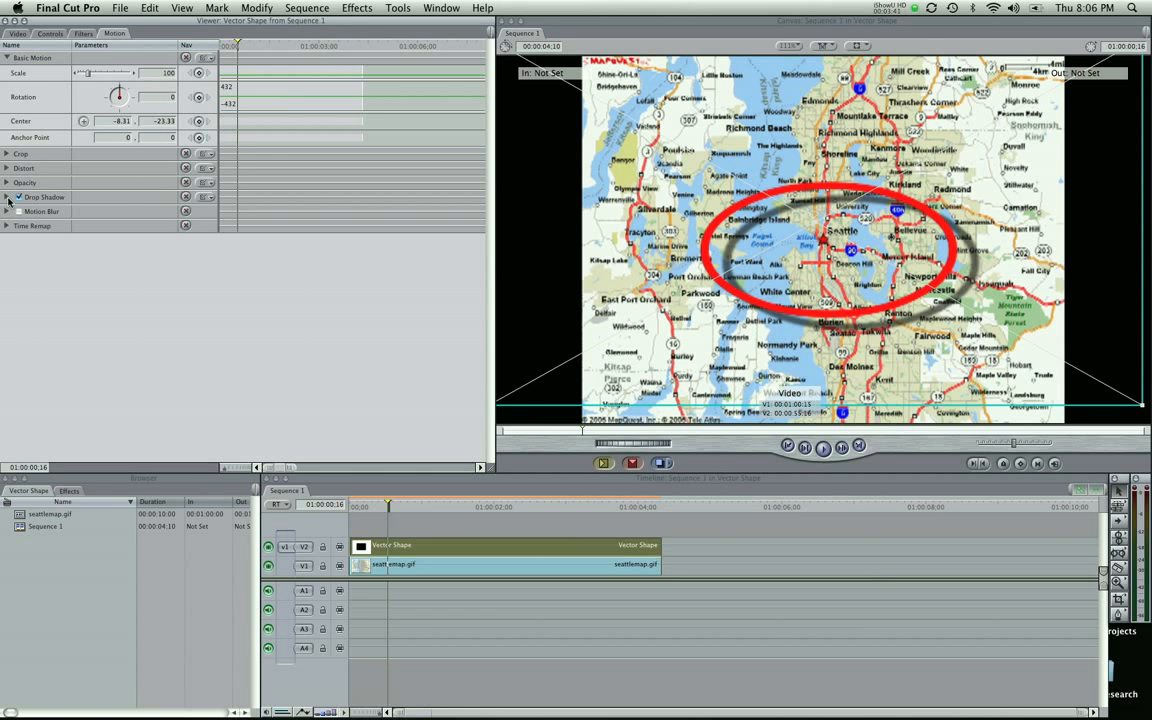
left_click(7, 197)
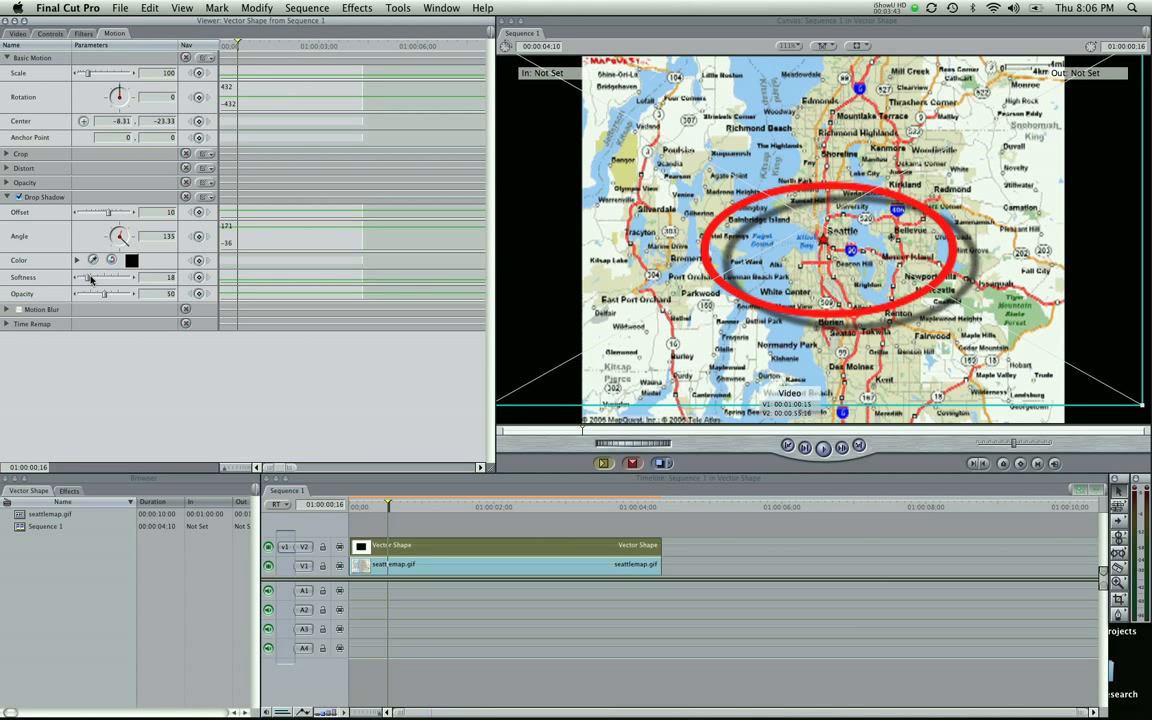
left_click_drag(90, 280, 89, 280)
Step: Set Border 1's Border Begin to 100 with a keyframe at the start of the sequence
left_click(50, 33)
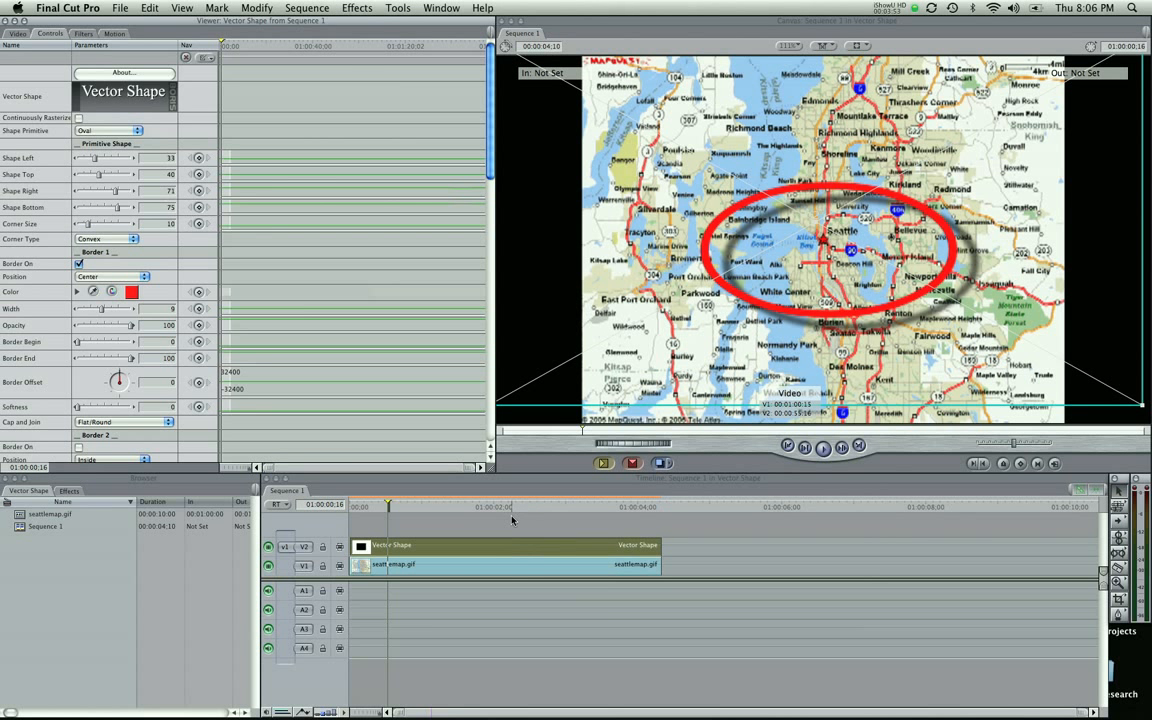
left_click_drag(562, 507, 345, 507)
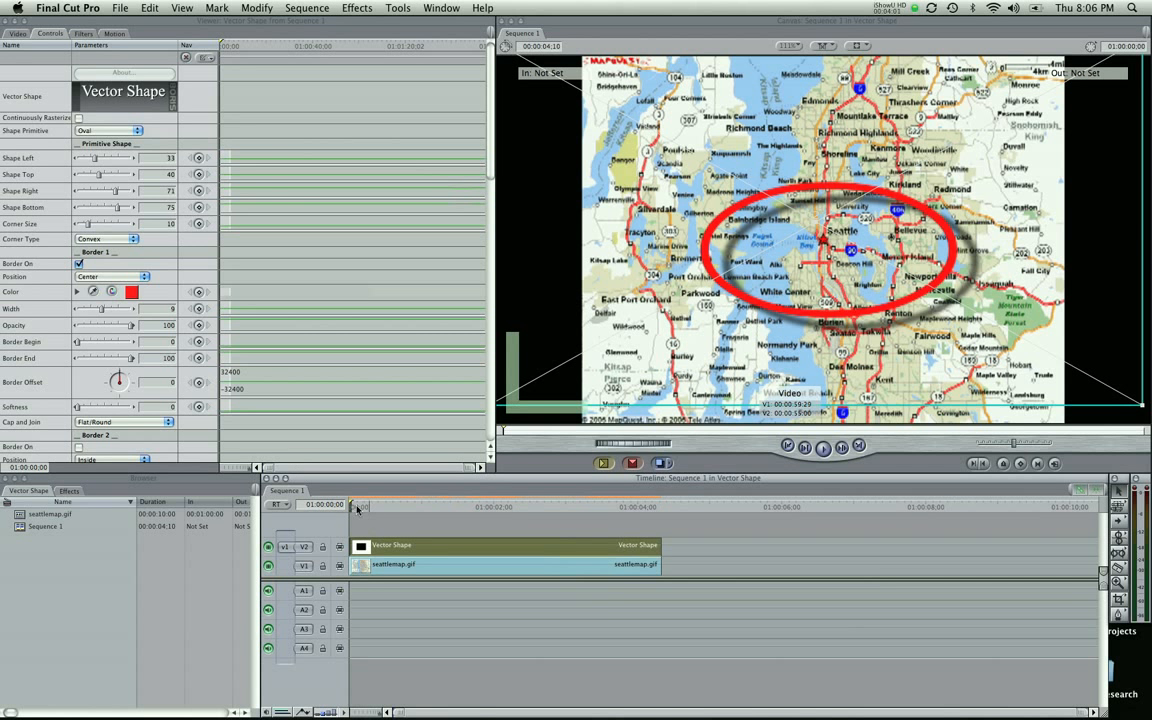
left_click(36, 312)
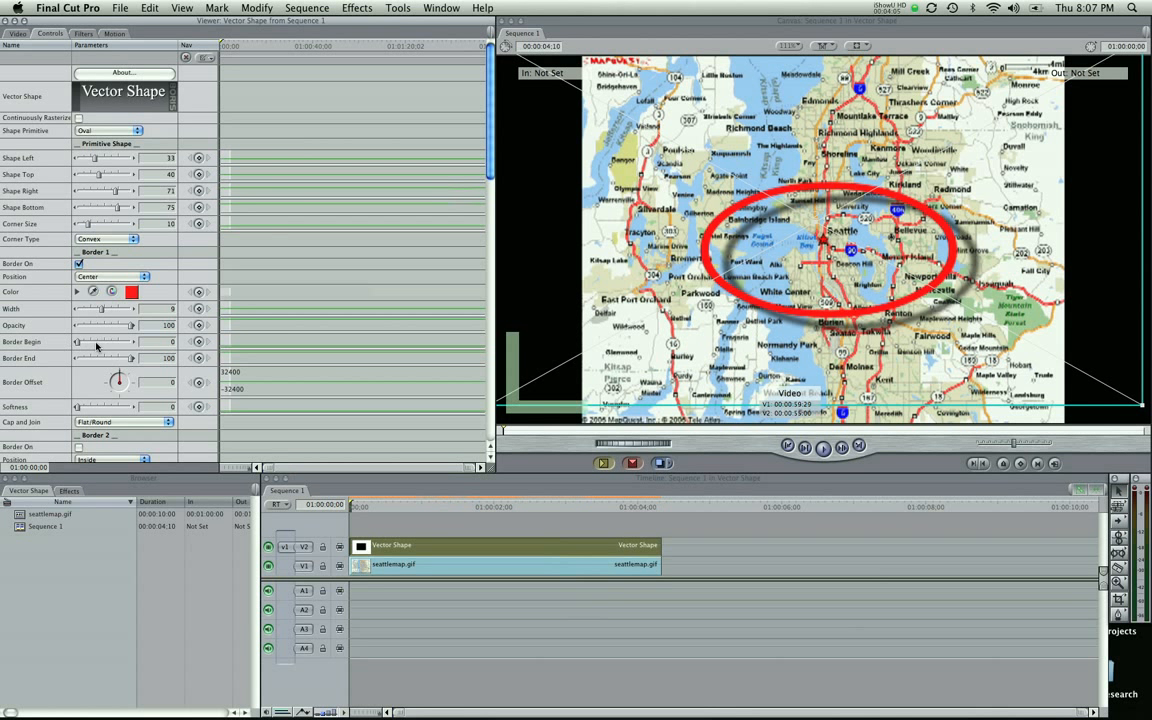
left_click_drag(78, 342, 134, 344)
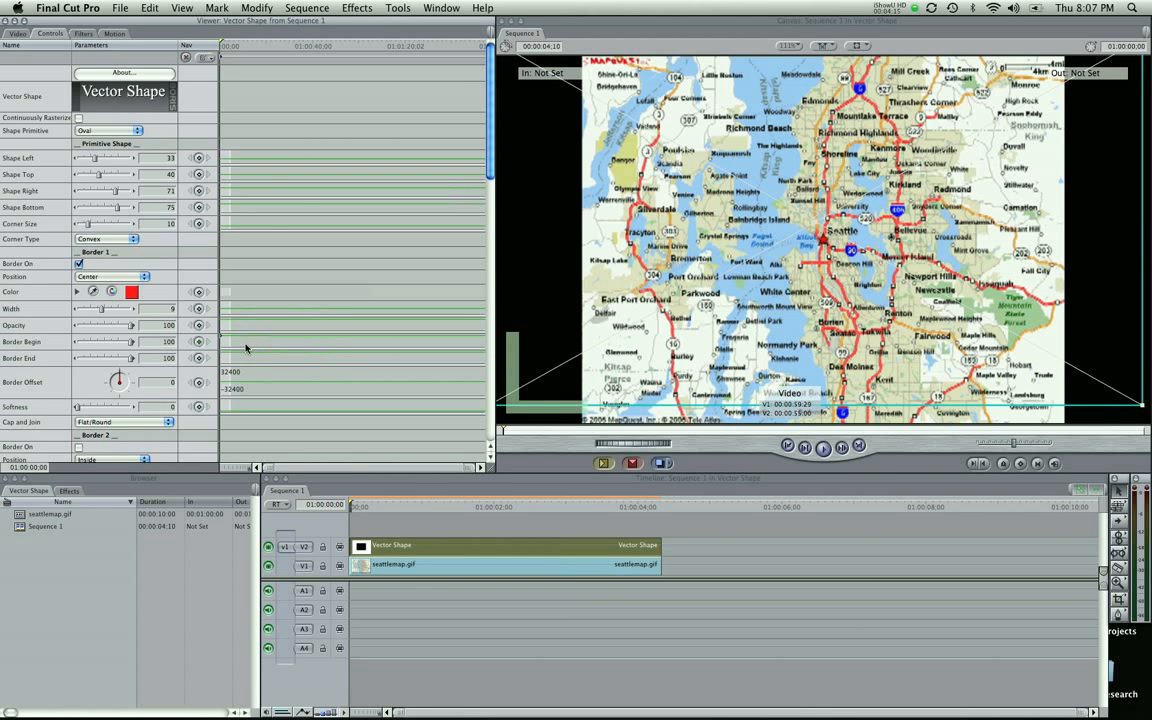
Step: Set Border 1's Border Begin to 0 at 01:00:02:03 so the circle draws on over about two seconds
key("z")
left_click(239, 331)
left_click(240, 336)
left_click(238, 338)
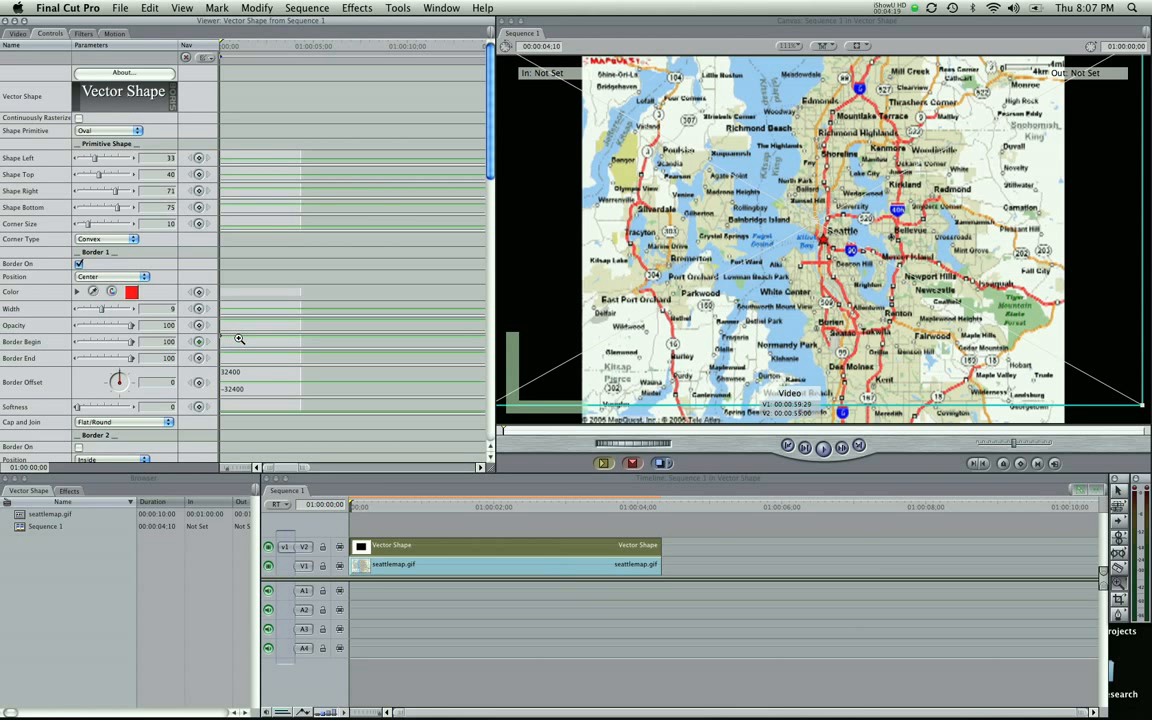
key("a")
mouse_move(370, 510)
left_mouse_down()
mouse_move(505, 518)
mouse_move(343, 520)
mouse_move(372, 511)
left_mouse_up()
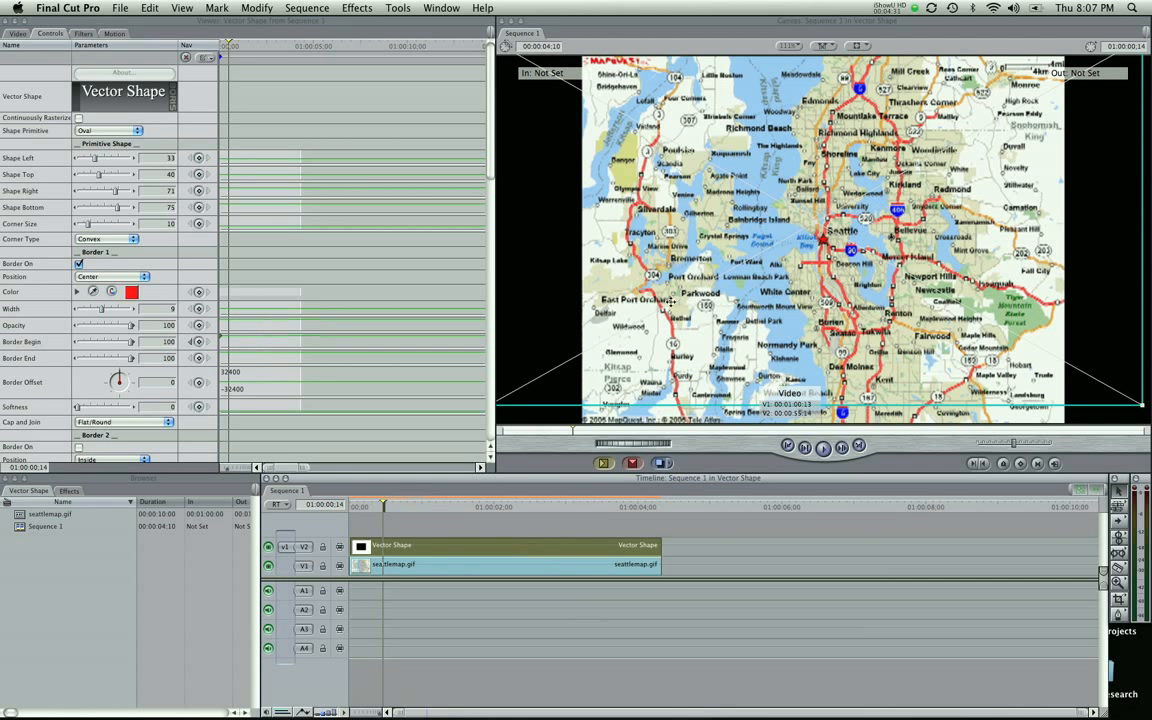
left_click_drag(394, 509, 502, 510)
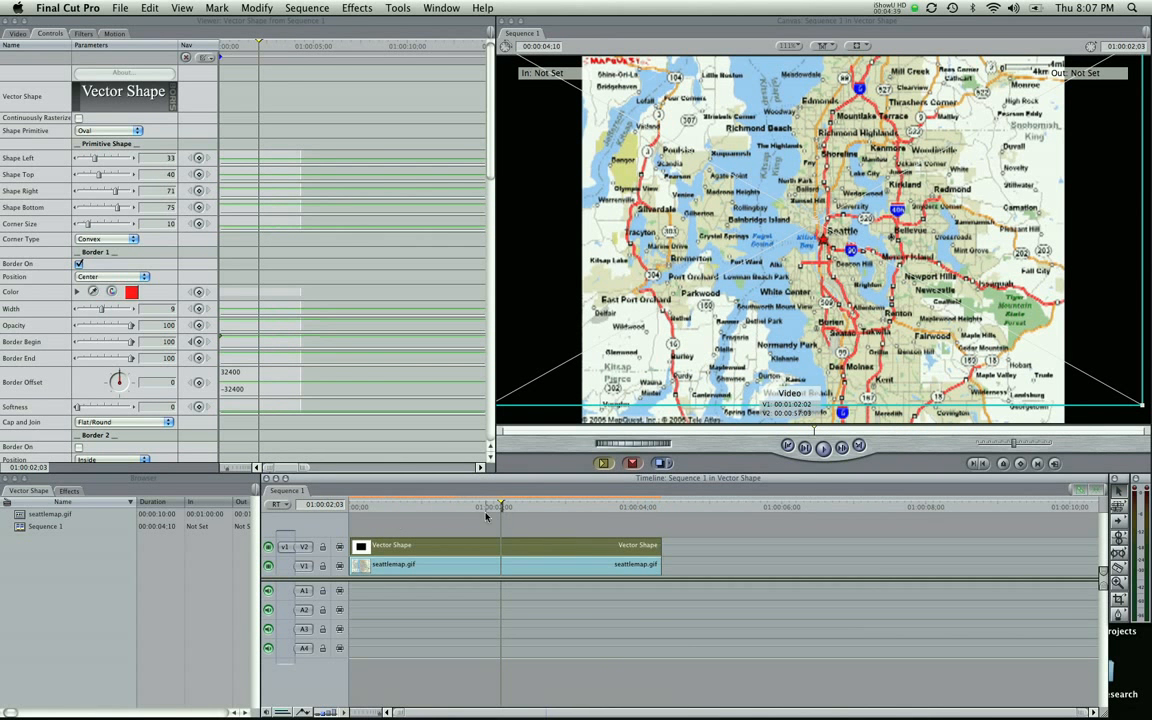
left_click(119, 315)
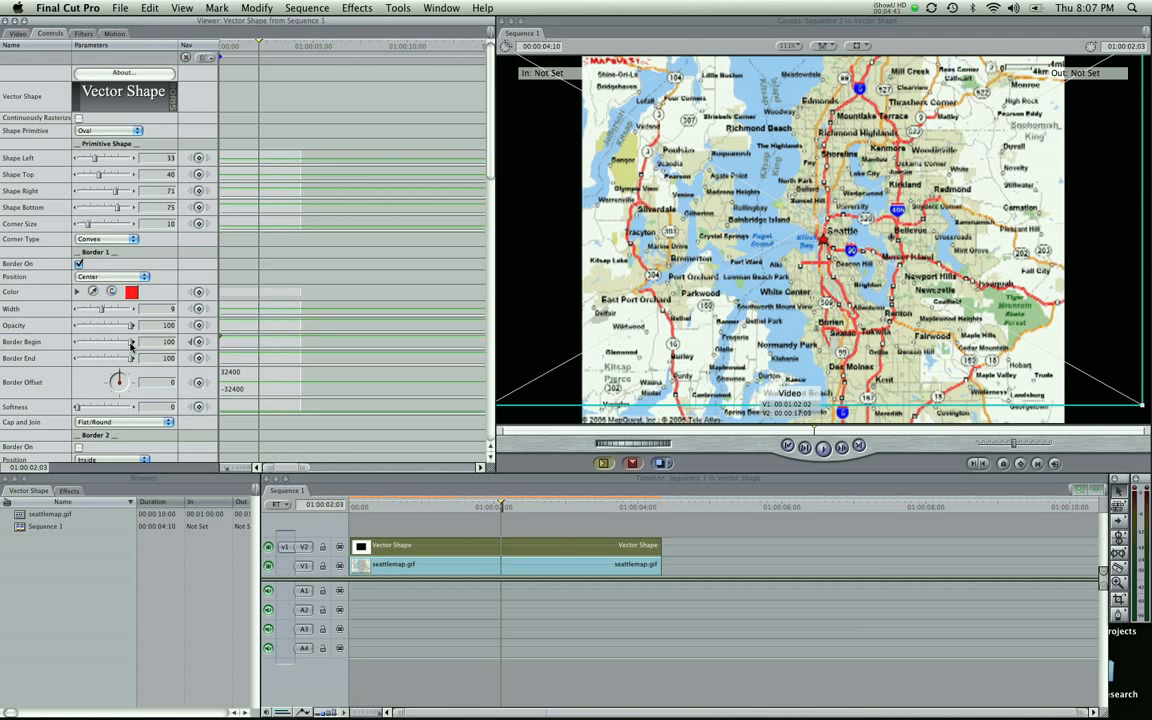
left_click_drag(131, 343, 63, 355)
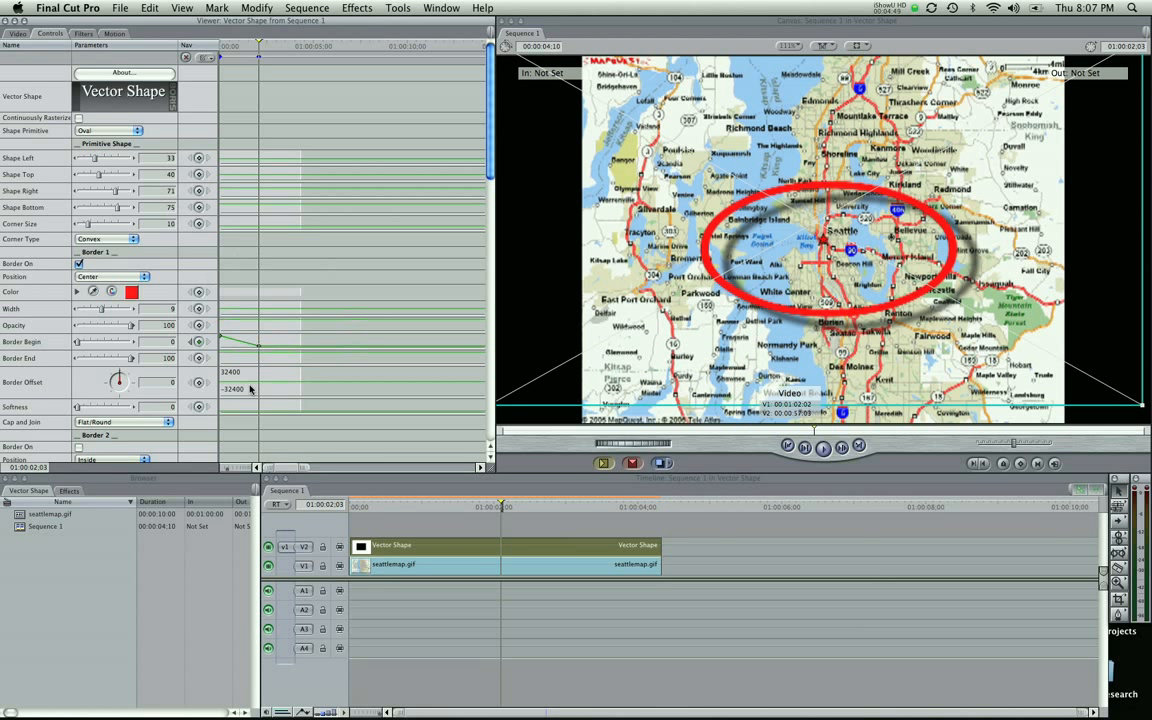
Step: Try to smooth the Border Begin keyframe at 01:00:02:03, and undo the change
right_click(258, 345)
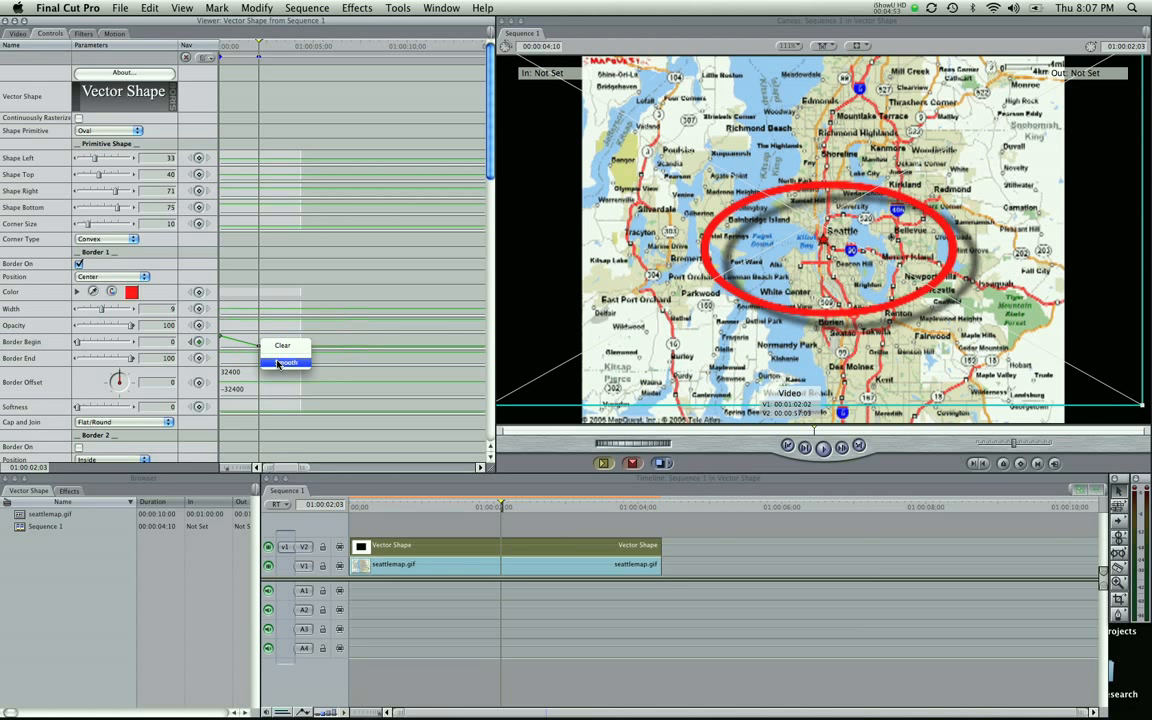
left_click(280, 362)
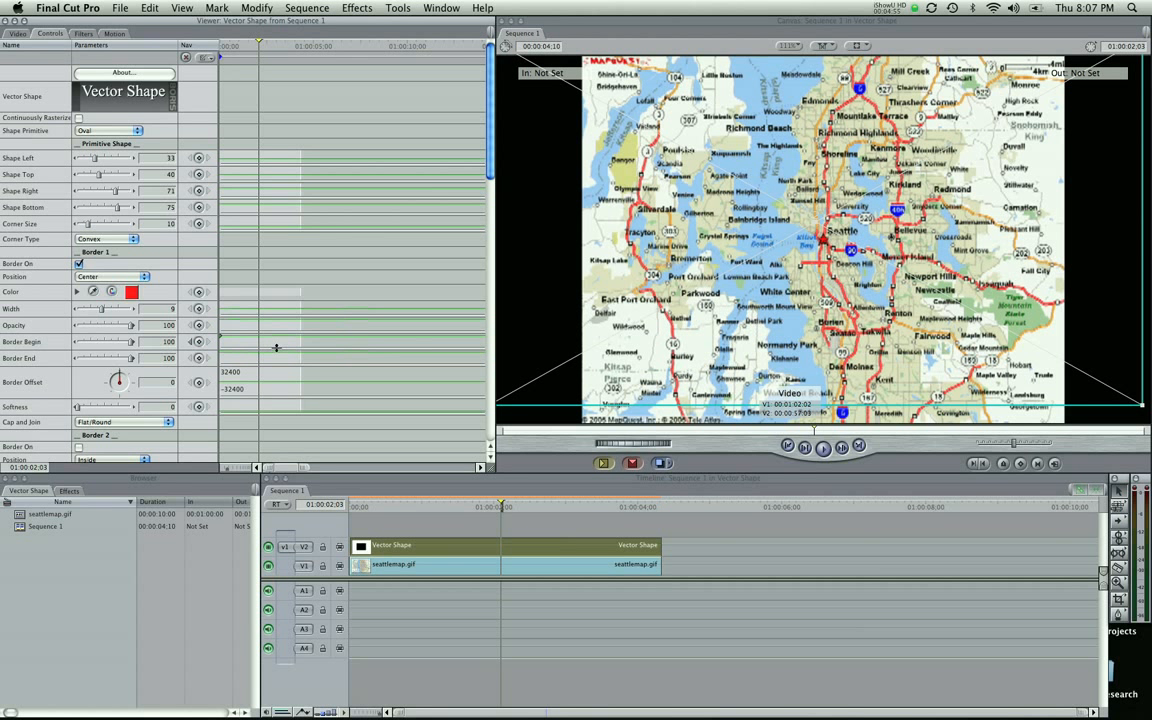
key("super+z")
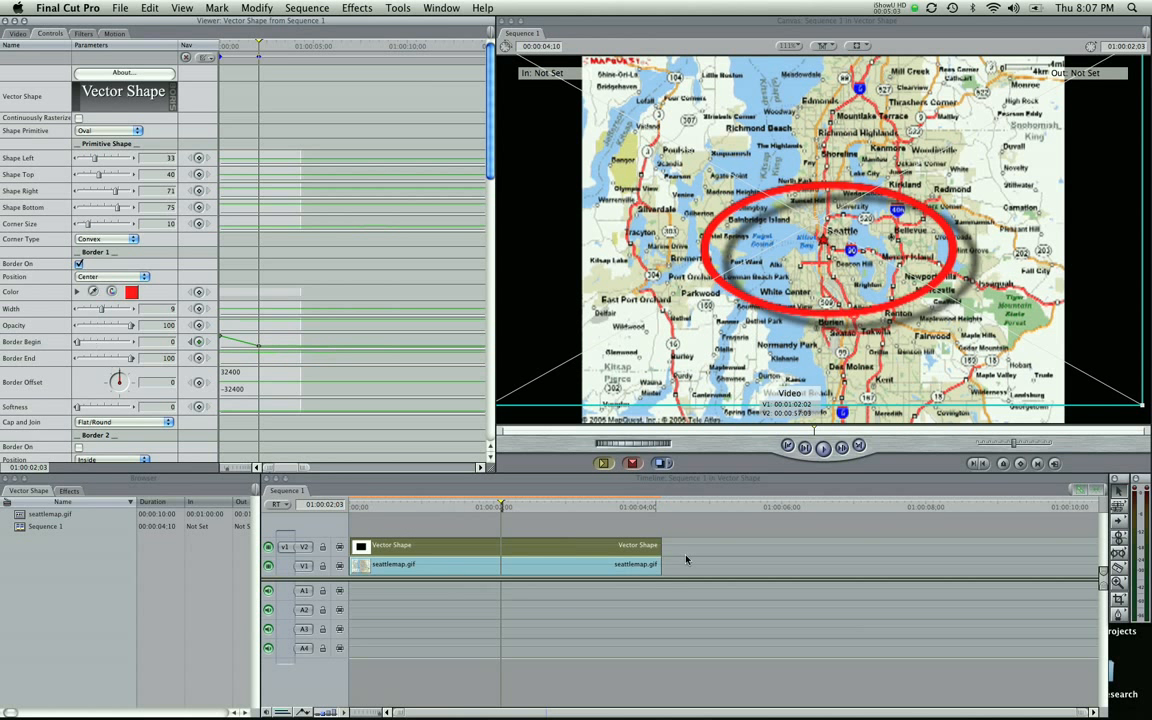
Step: Scrub back to the start and play the sequence to preview the circle drawing itself around Seattle
left_click(462, 507)
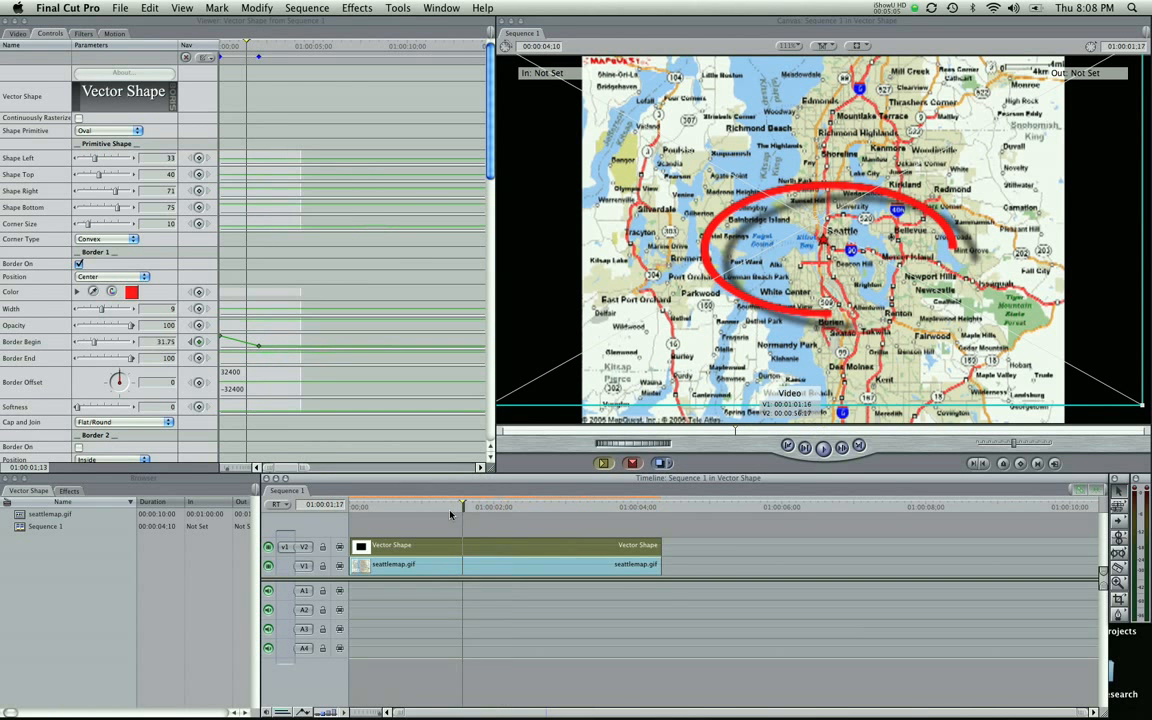
left_click_drag(450, 514, 353, 522)
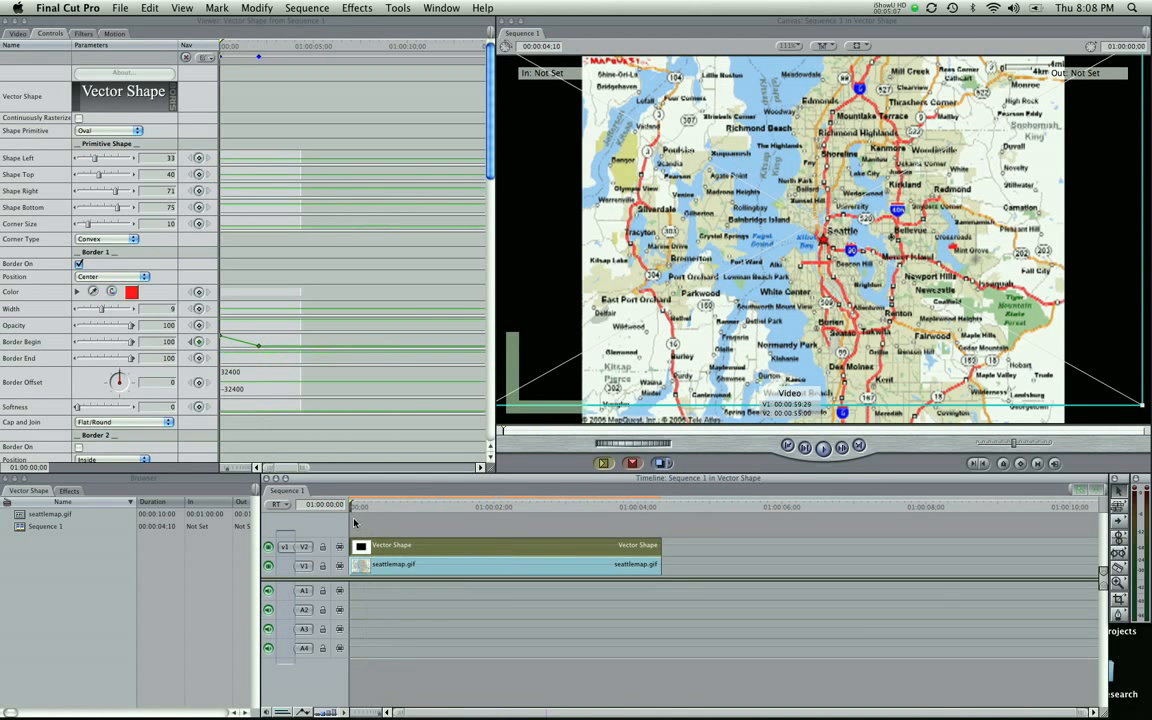
key("space")
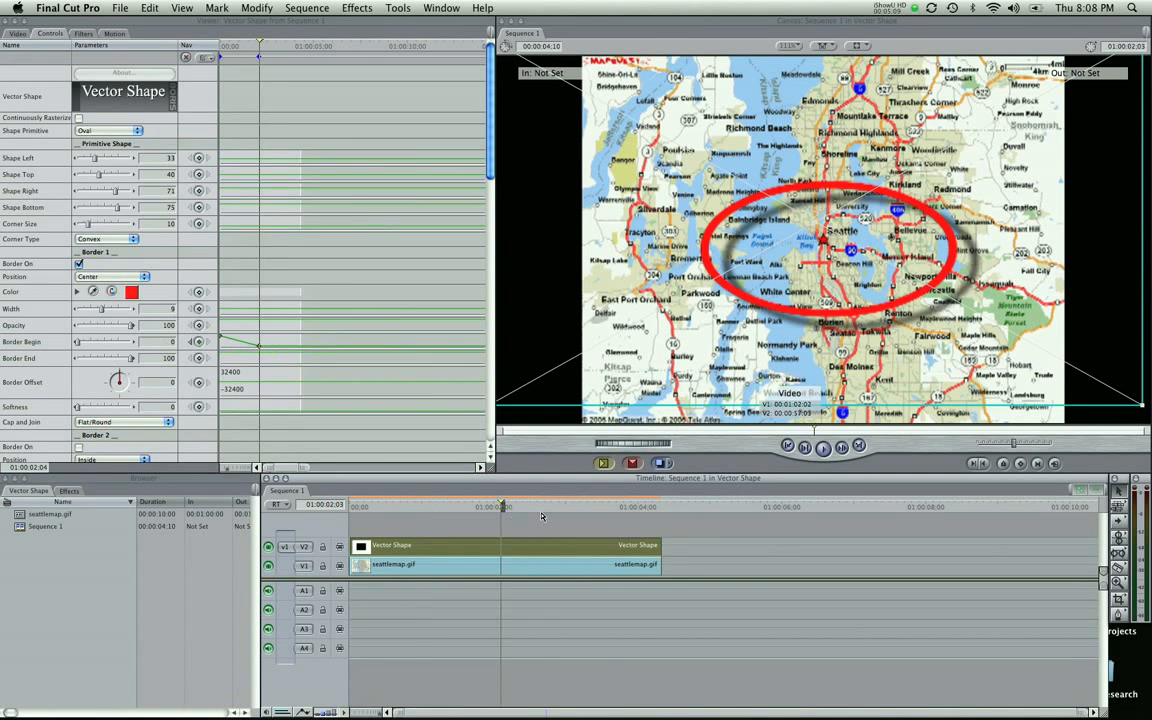
left_click(541, 514)
Step: Deselect both timeline clips and move the playhead back to the start of the sequence
left_click(531, 527)
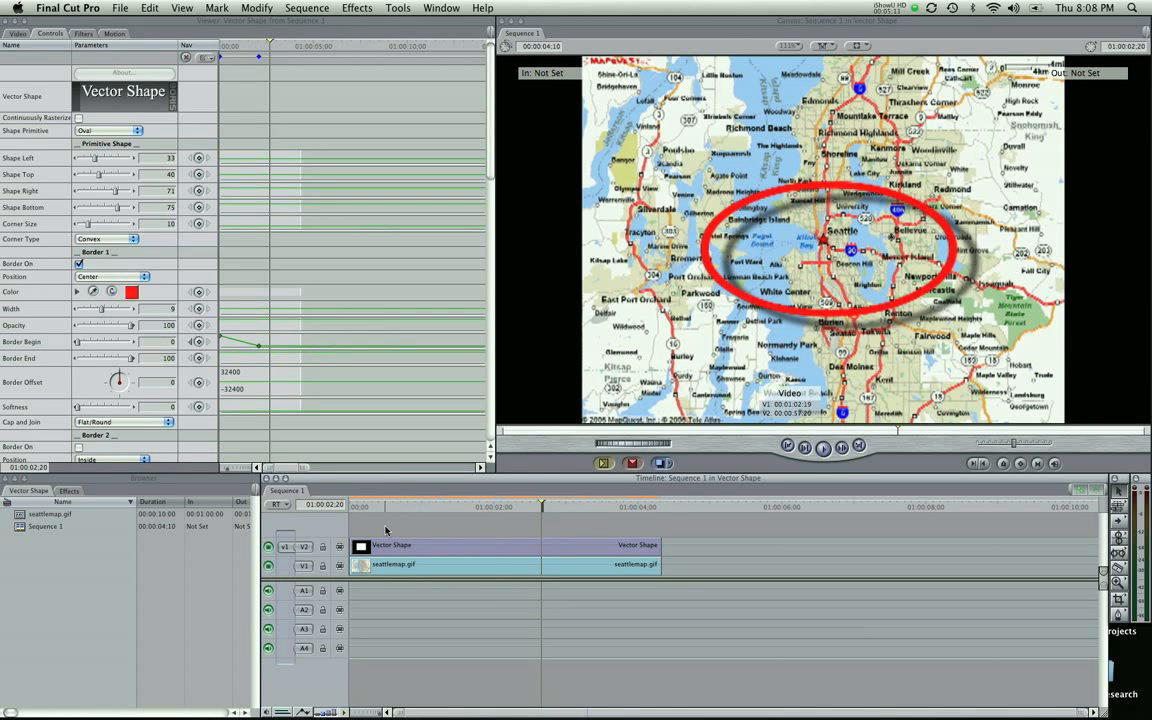
key("super+a")
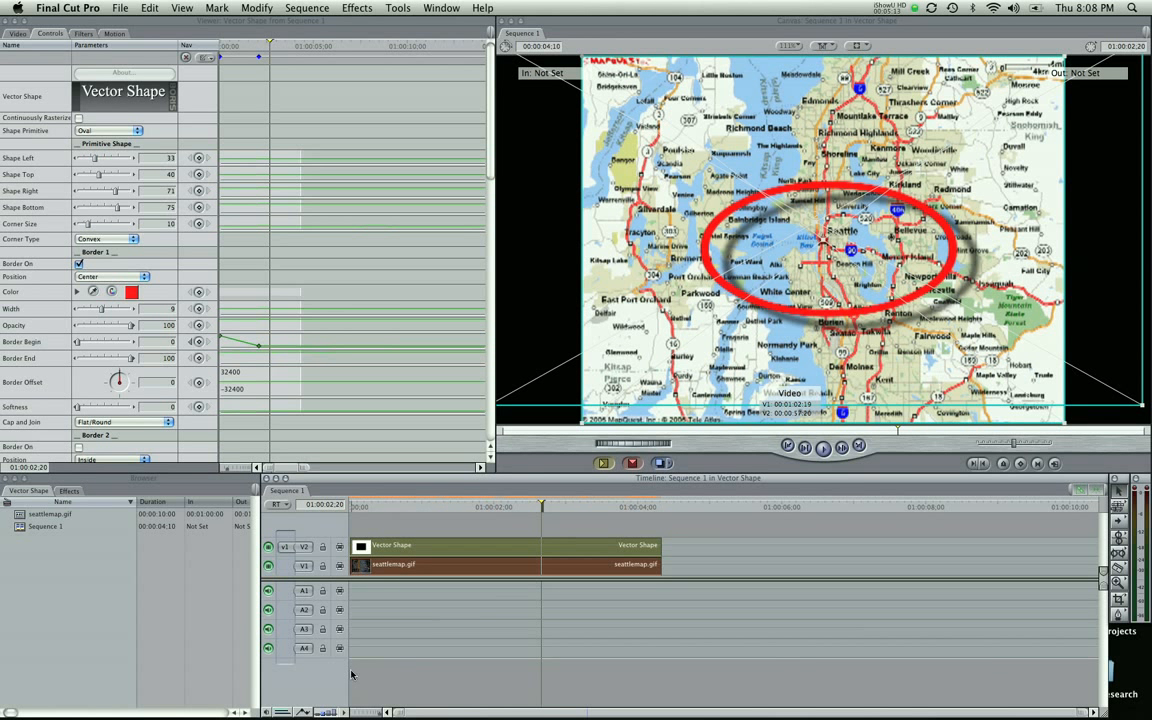
left_click(407, 525)
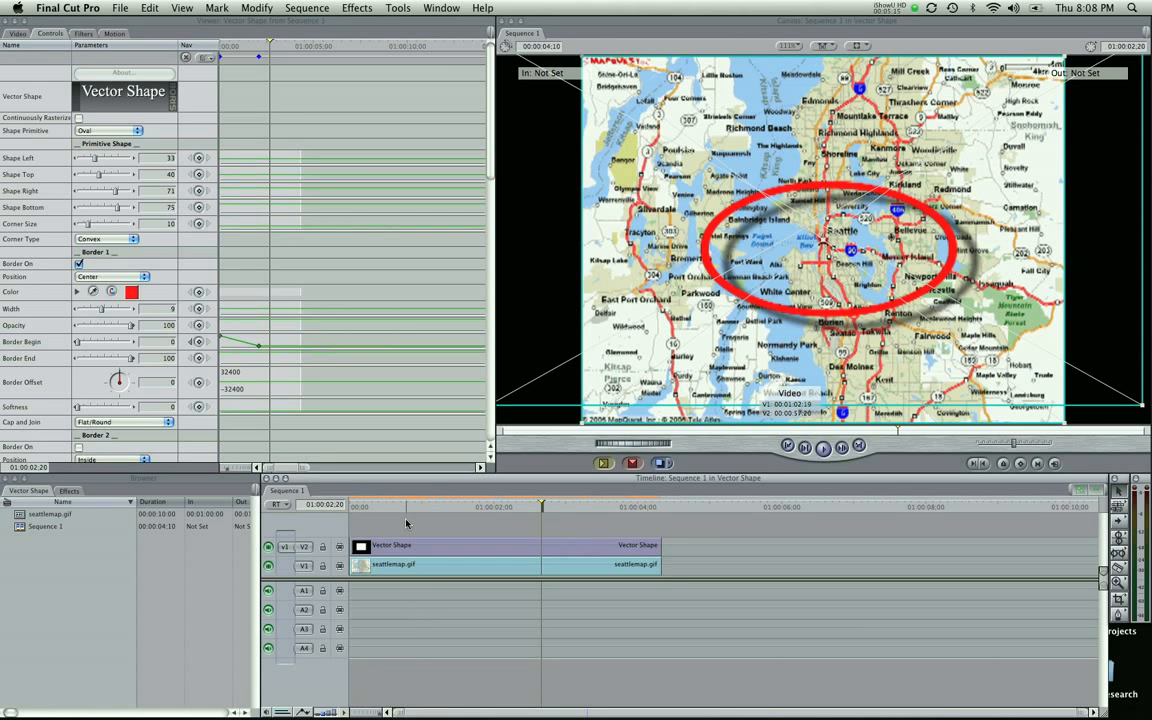
left_click_drag(411, 511, 354, 513)
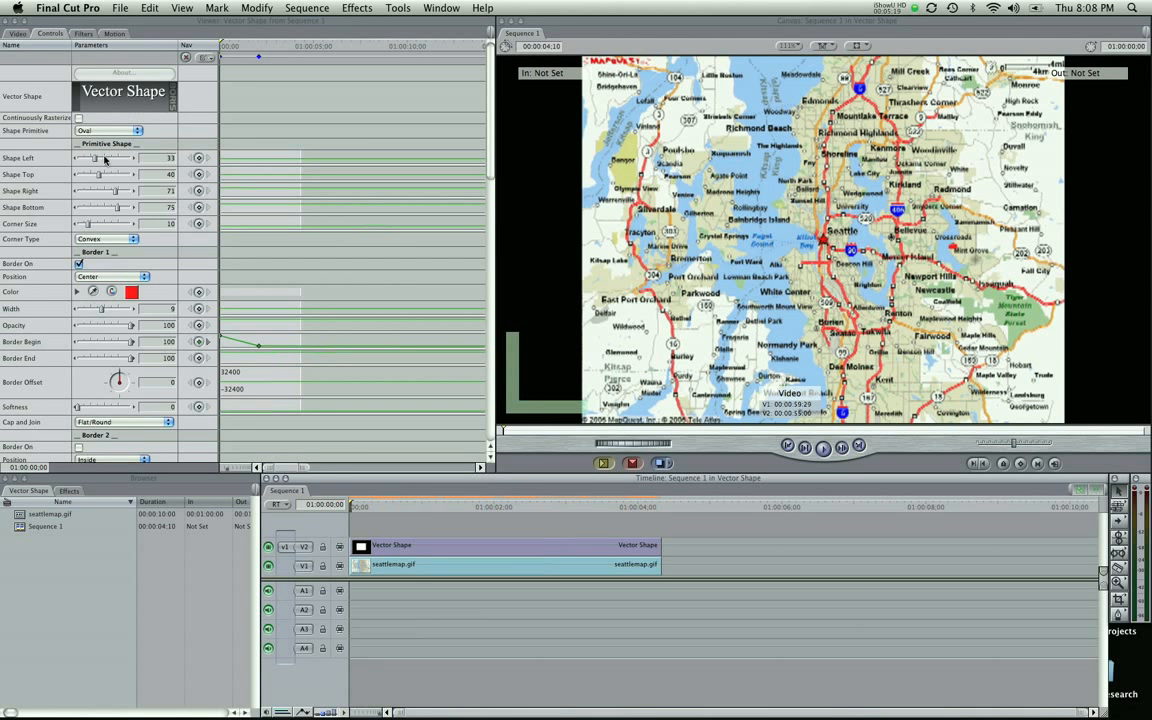
Step: Look through the remaining Vector Shape parameters, including Border 2, Border 3, Transformations and Shadows, and return the playhead to the sequence start
scroll(252, 152, "down", 10)
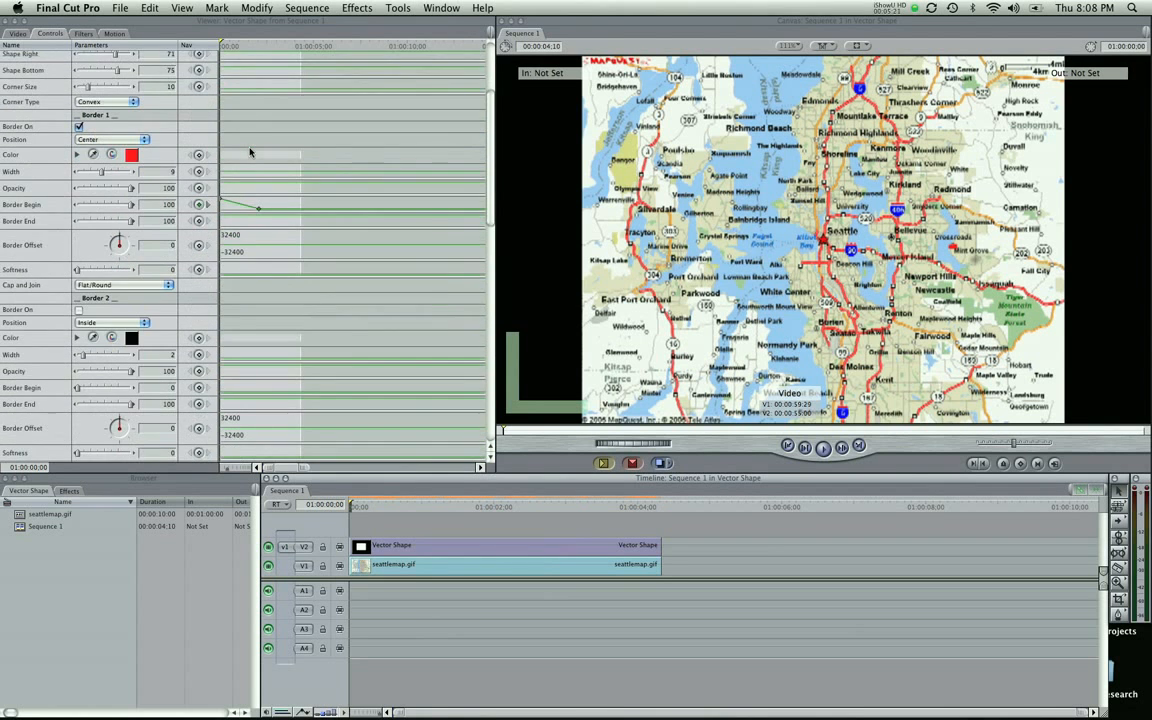
scroll(252, 170, "down", 10)
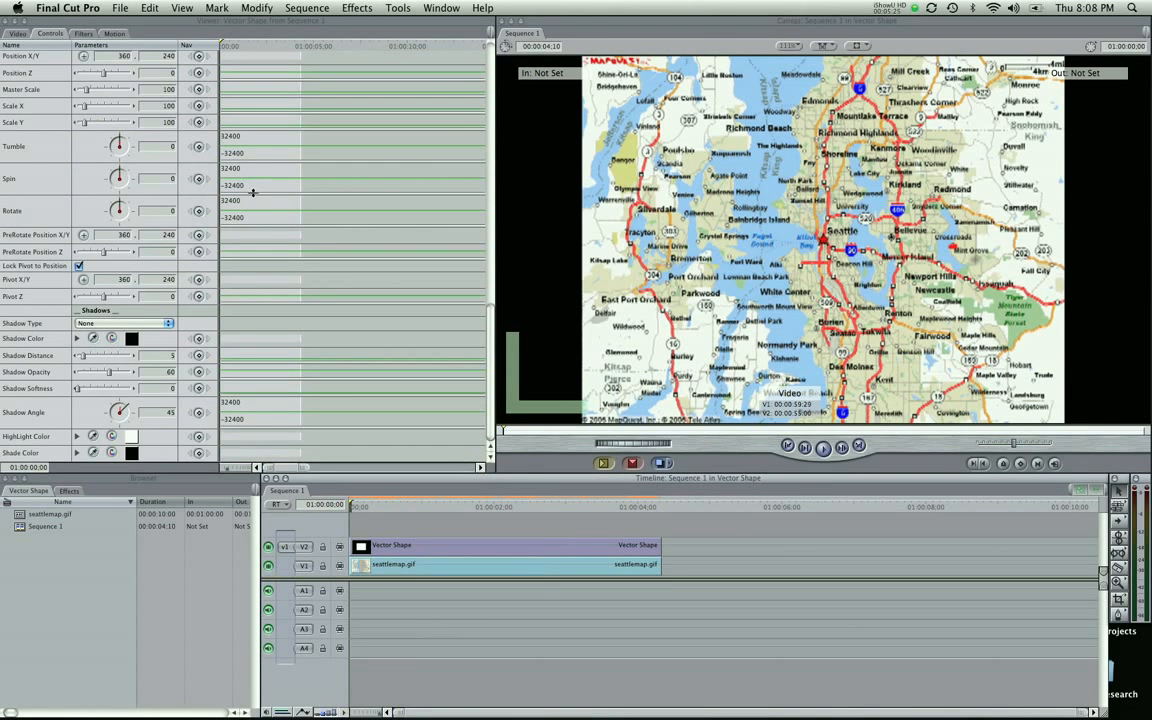
scroll(256, 197, "up", 5)
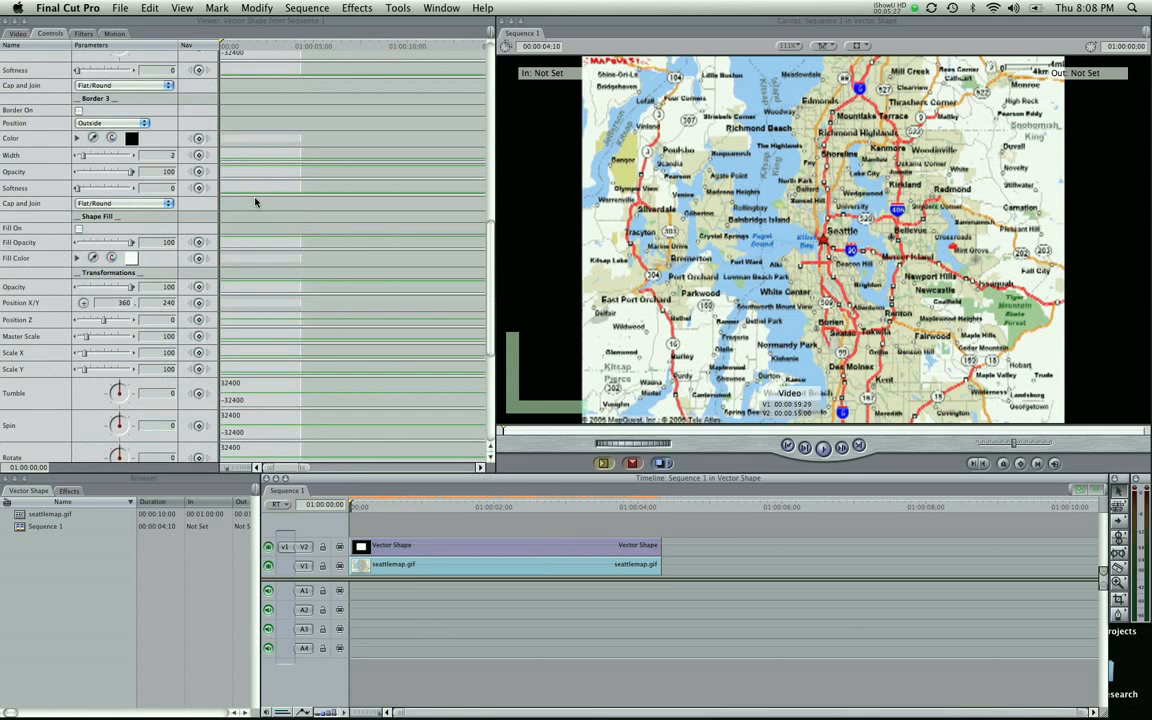
scroll(256, 197, "down", 5)
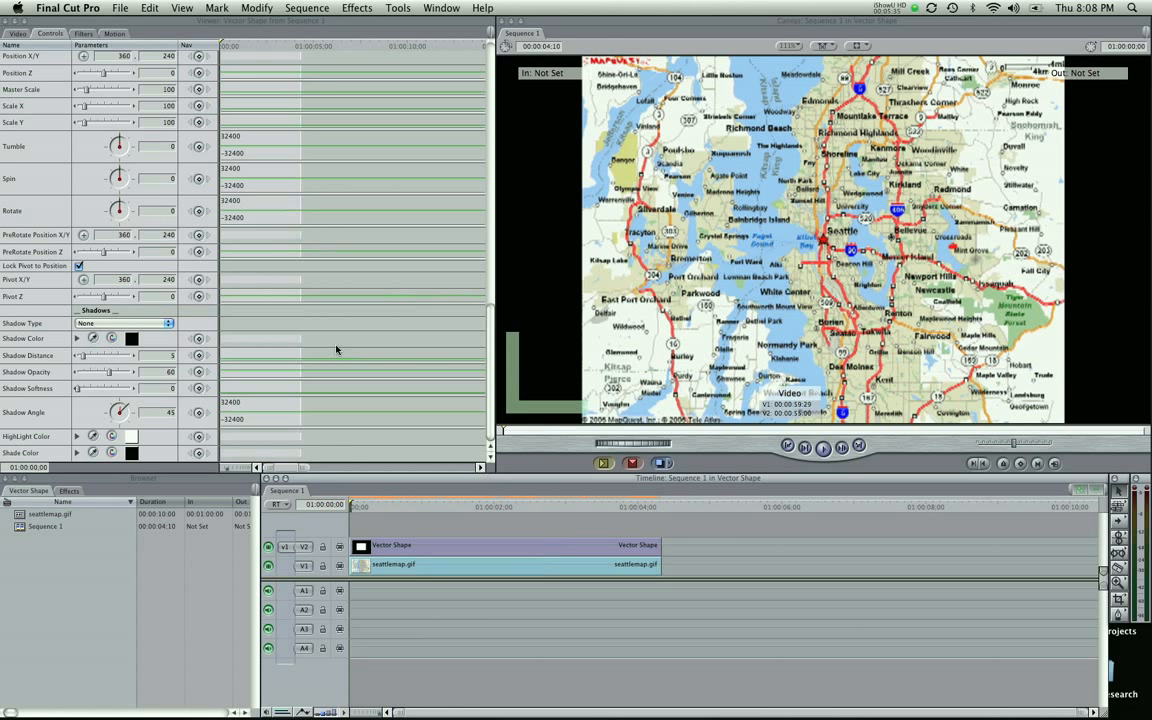
scroll(336, 351, "up", 10)
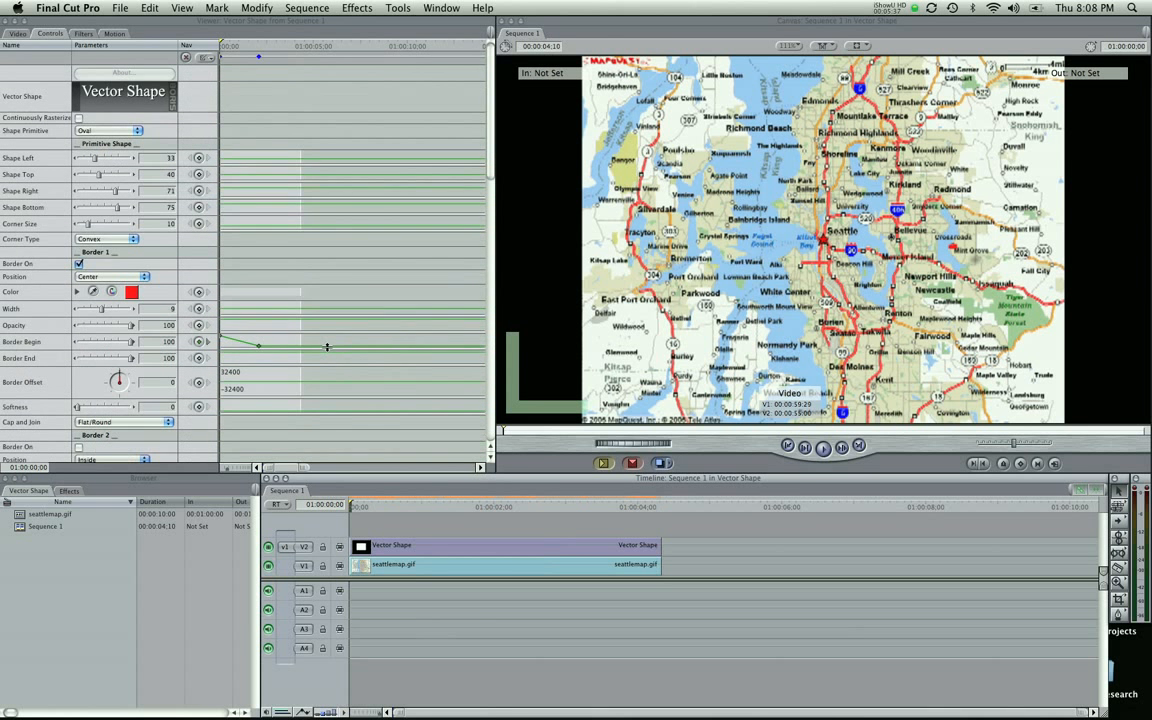
left_click(312, 104)
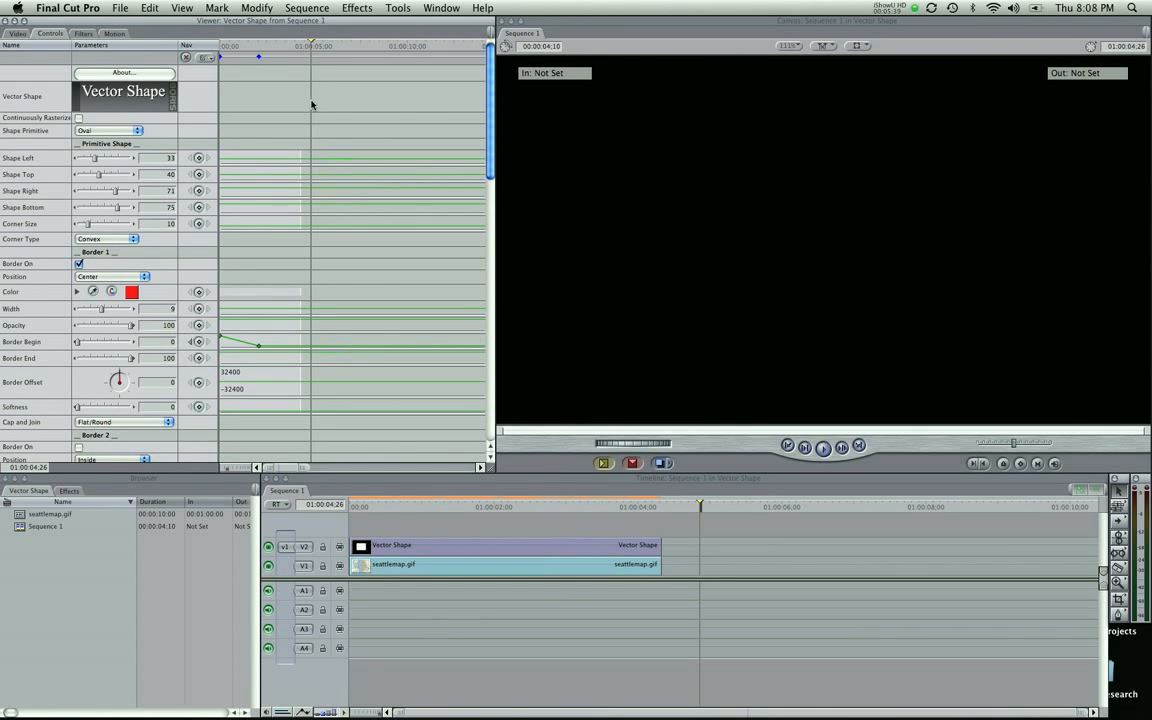
left_click_drag(598, 512, 342, 521)
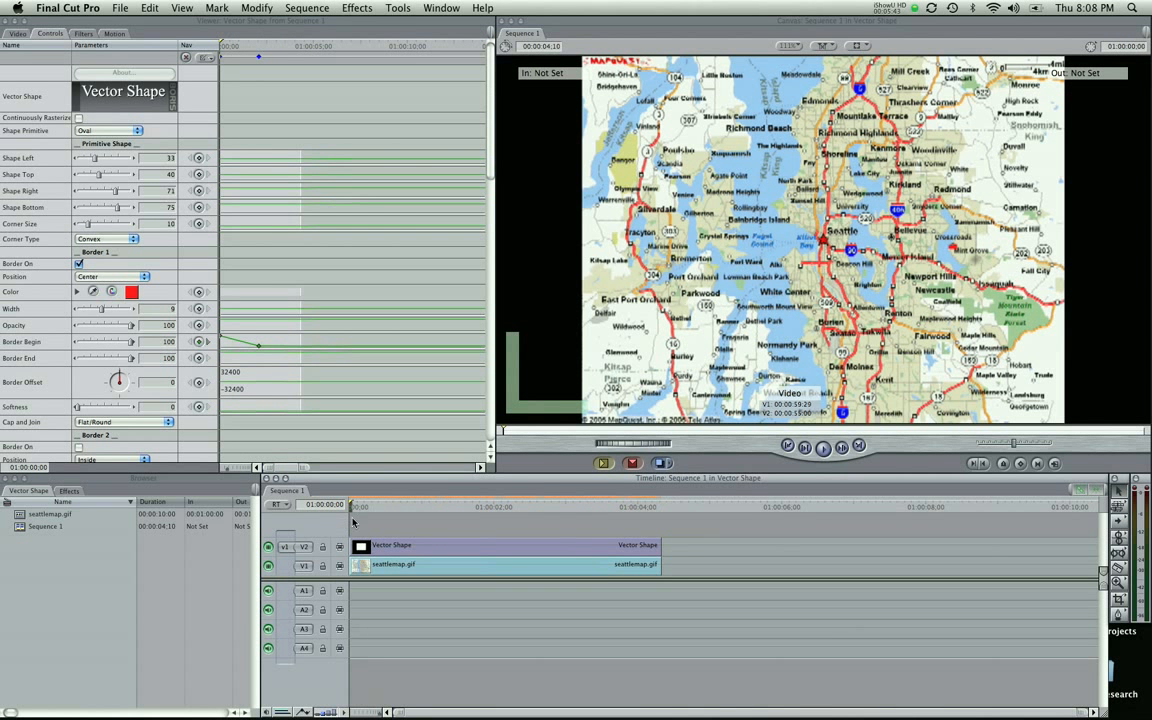